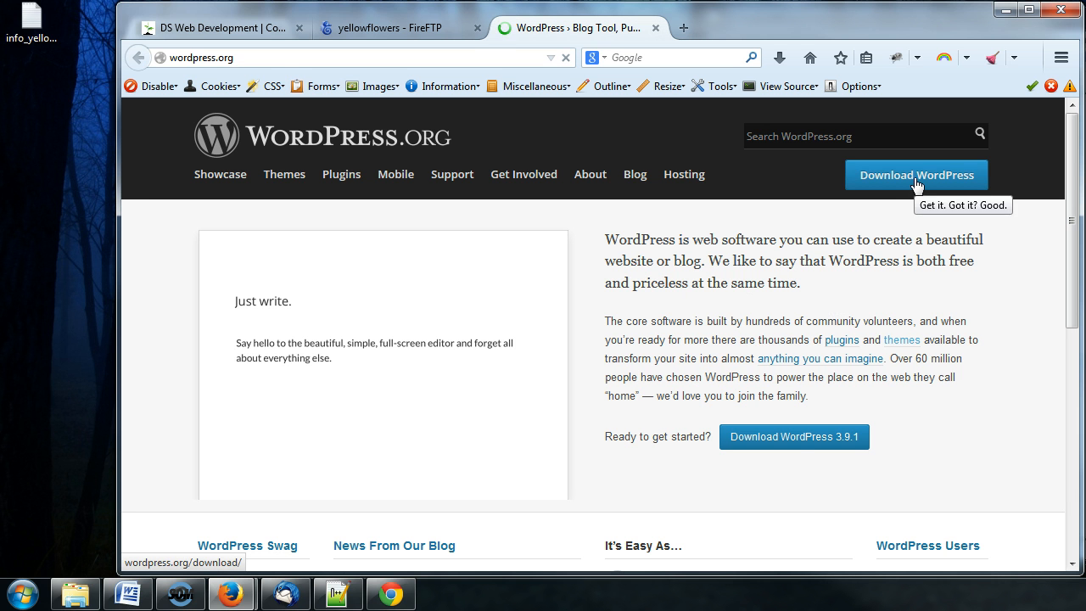
# Download WordPress 3.9.1 as a zip file, save it to disk and check the download's progress.
pyautogui.click(796, 442)
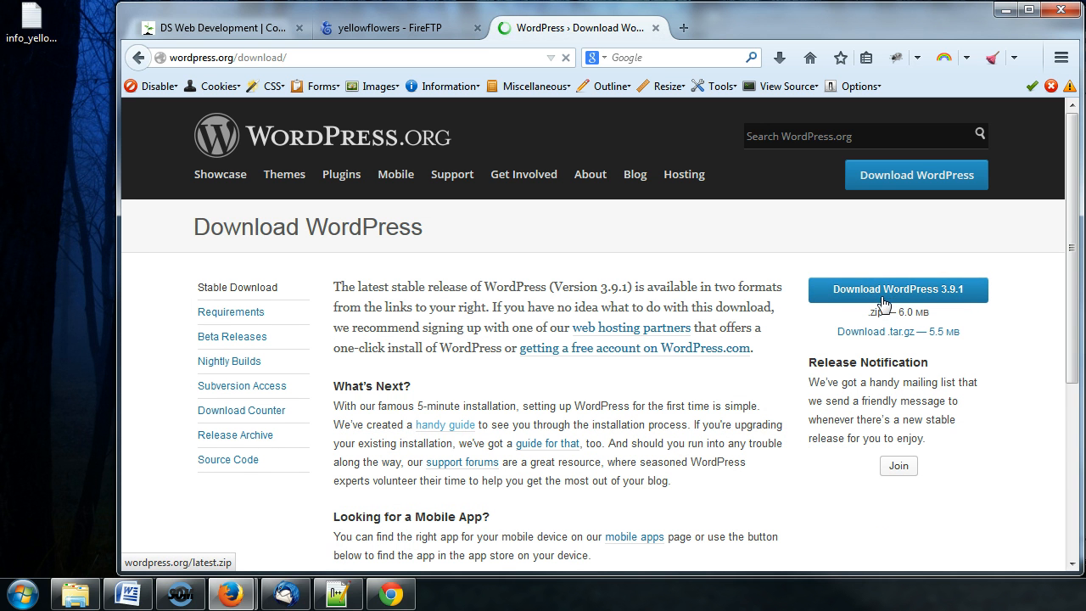
pyautogui.click(887, 297)
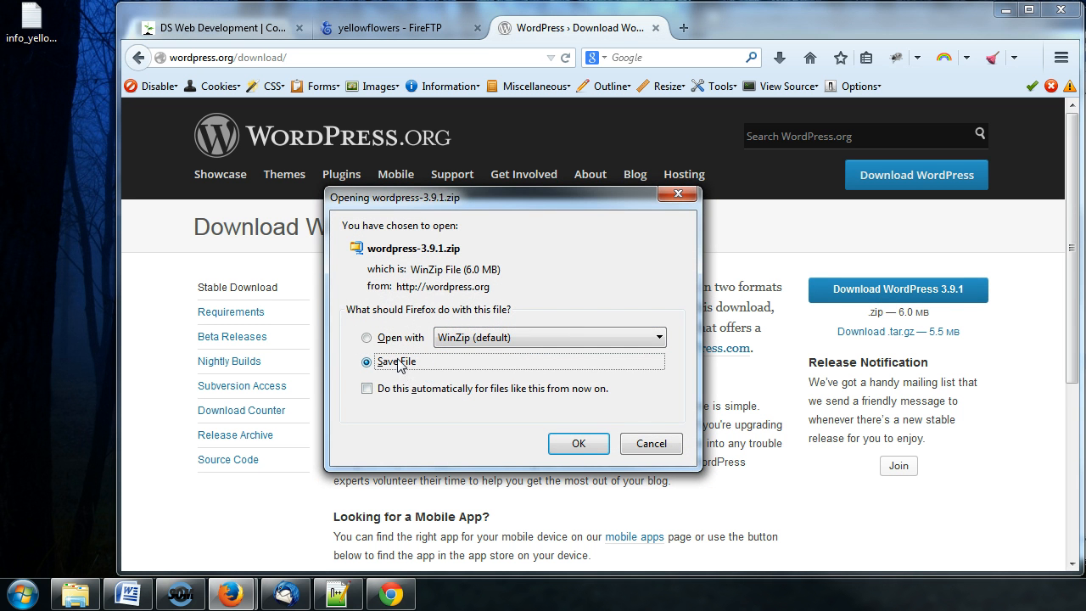
pyautogui.click(578, 443)
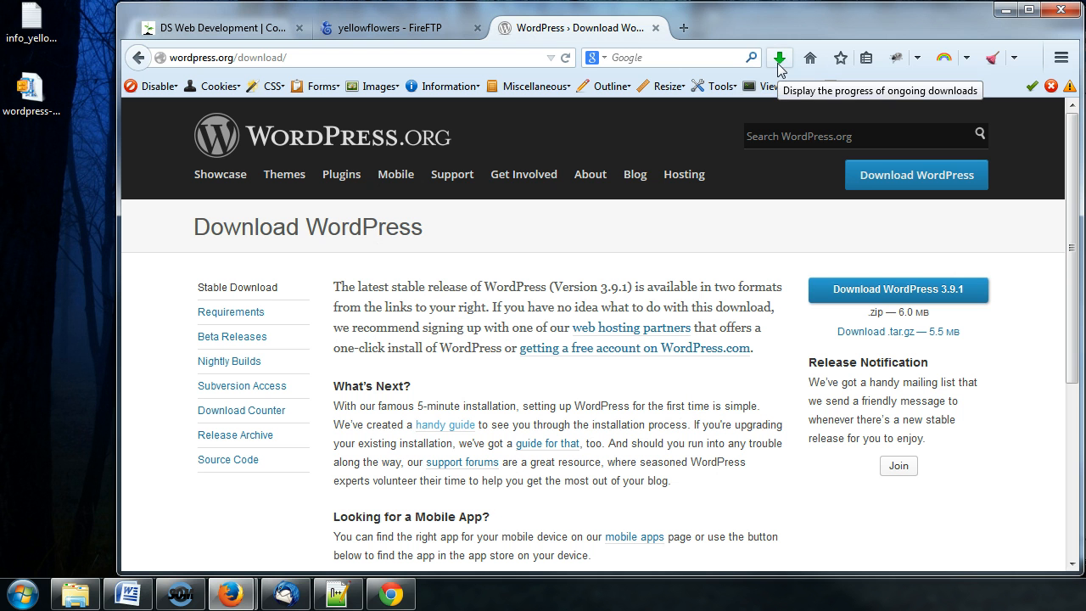
pyautogui.click(775, 62)
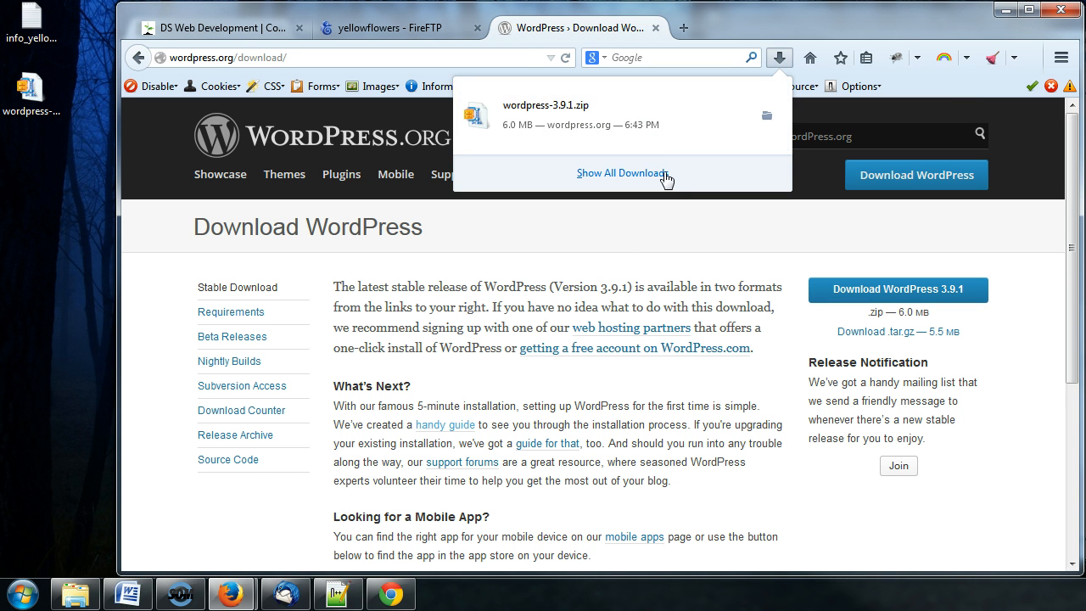
pyautogui.click(780, 56)
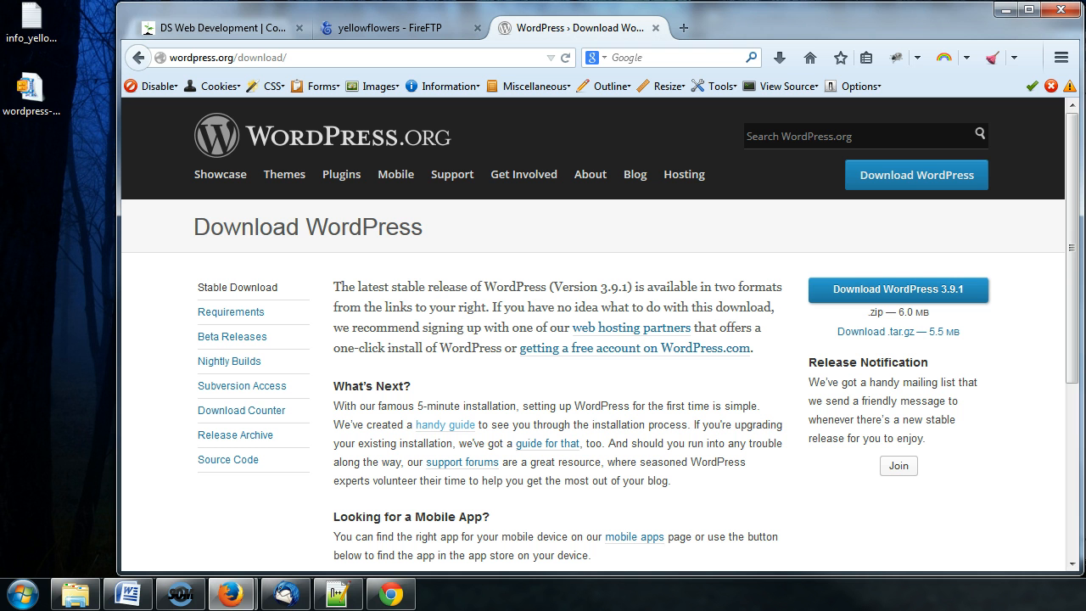
pyautogui.rightClick(30, 99)
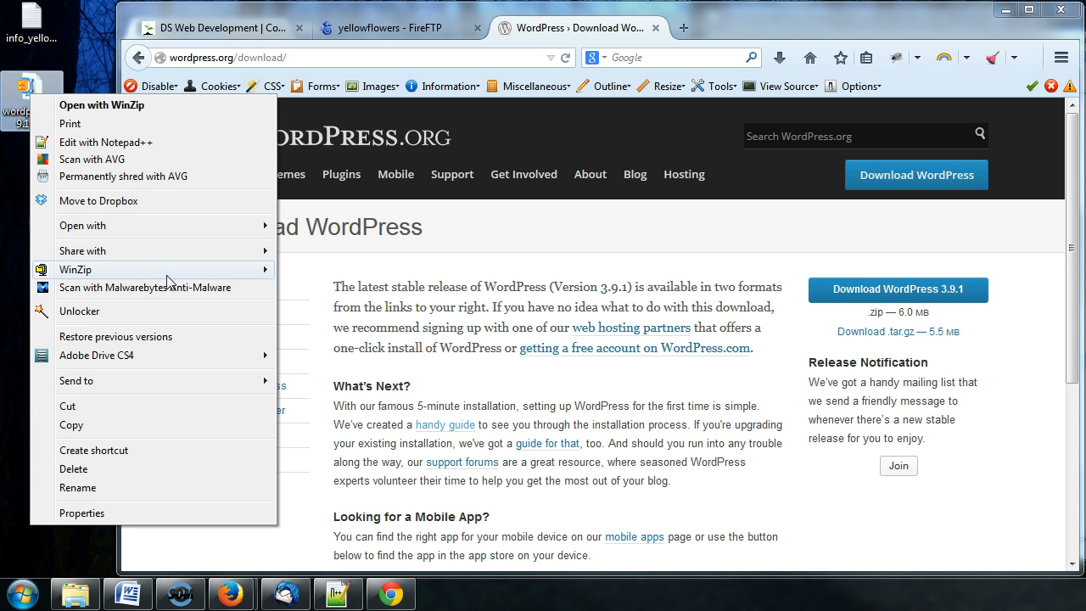
pyautogui.moveTo(168, 273)
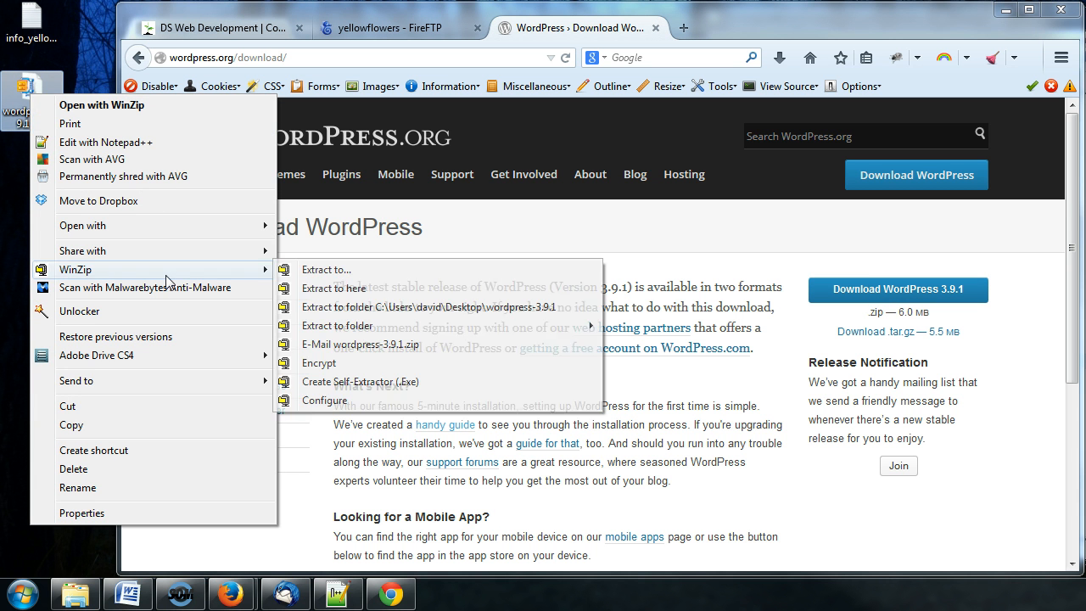
pyautogui.click(325, 292)
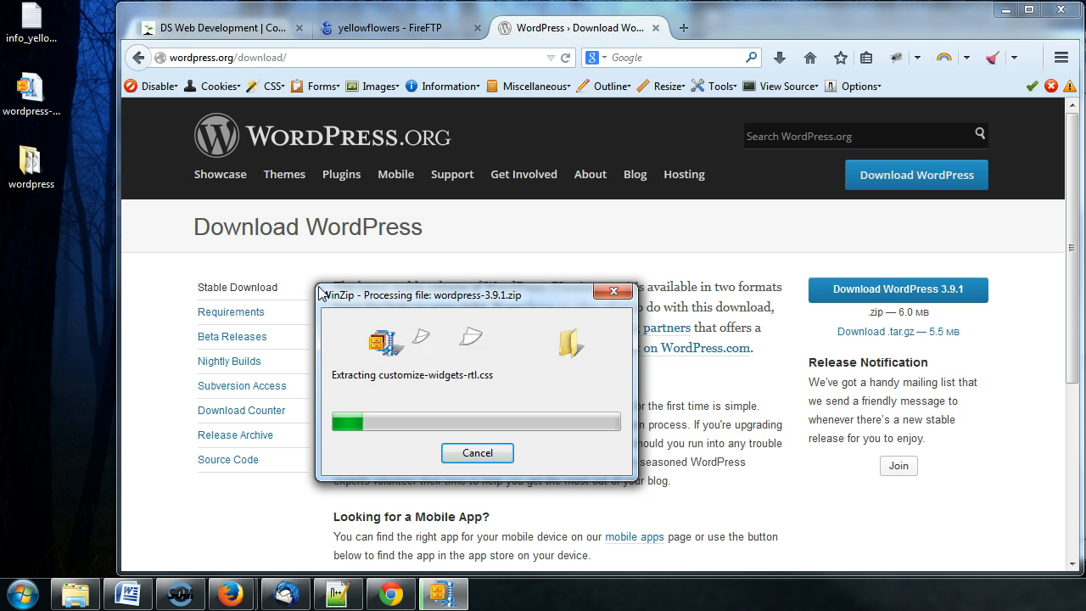
pyautogui.click(476, 453)
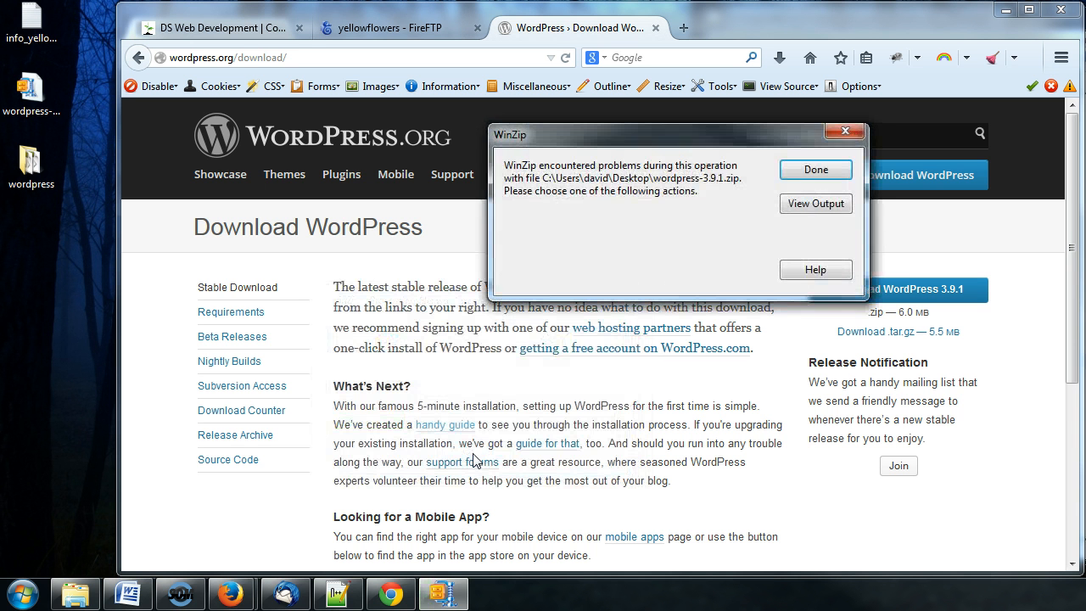
pyautogui.click(831, 170)
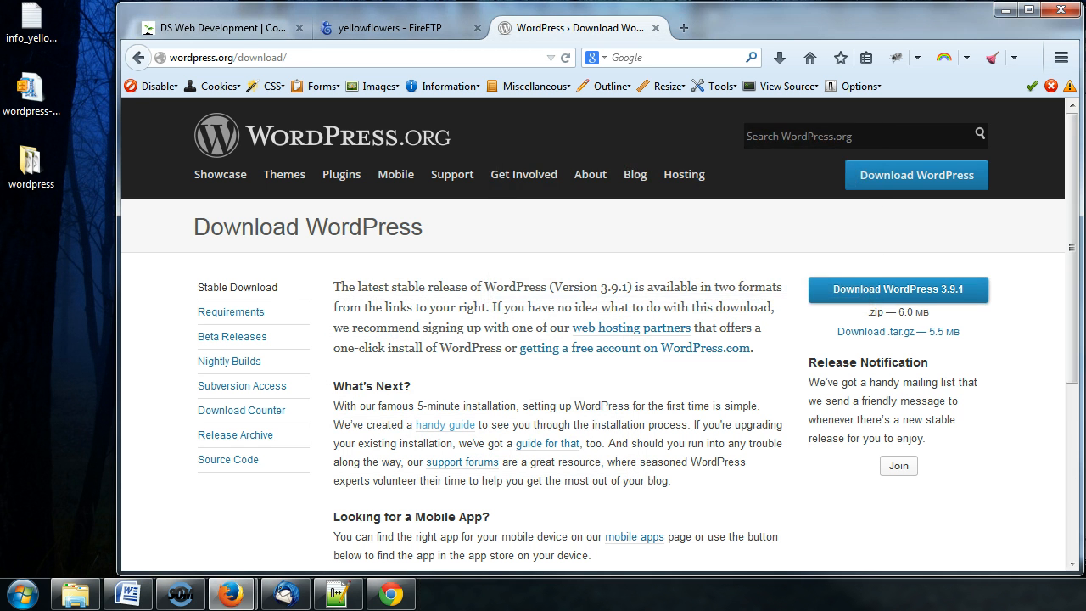
pyautogui.click(43, 308)
pyautogui.click(31, 185)
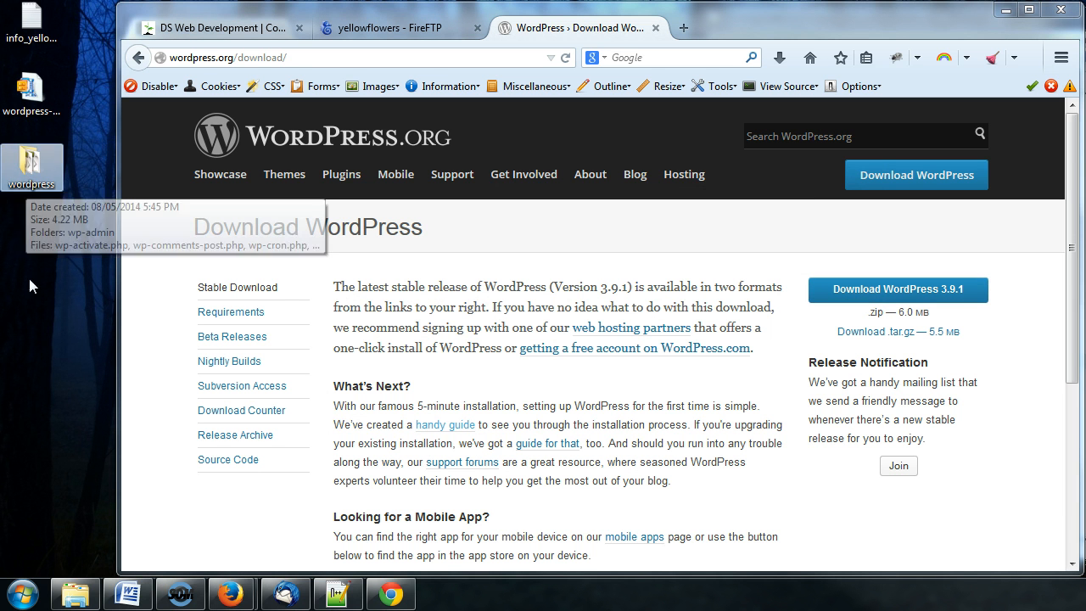
pyautogui.press('Delete')
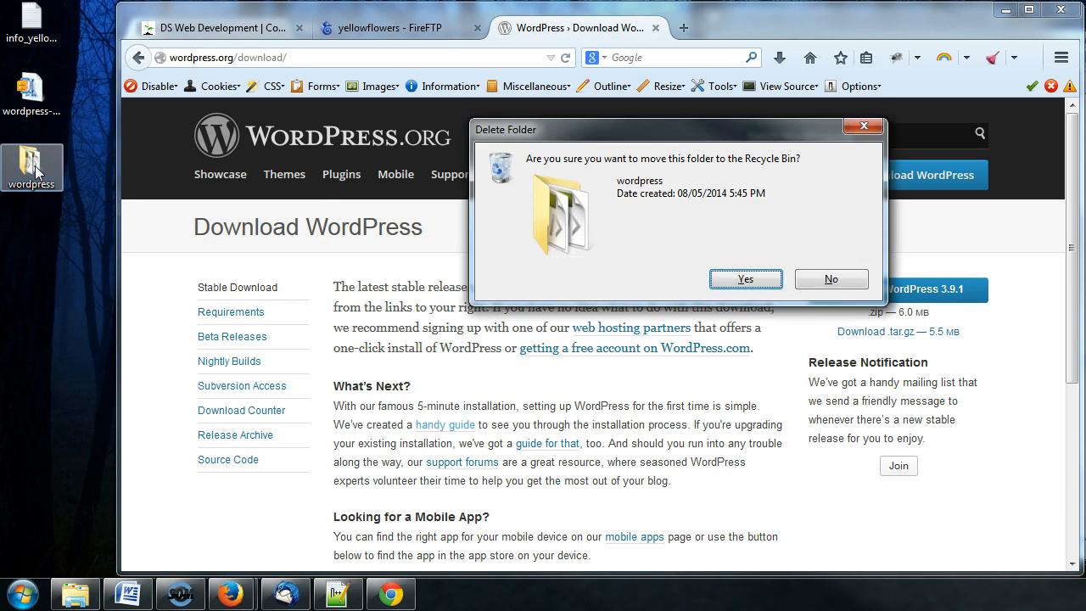
pyautogui.press('Return')
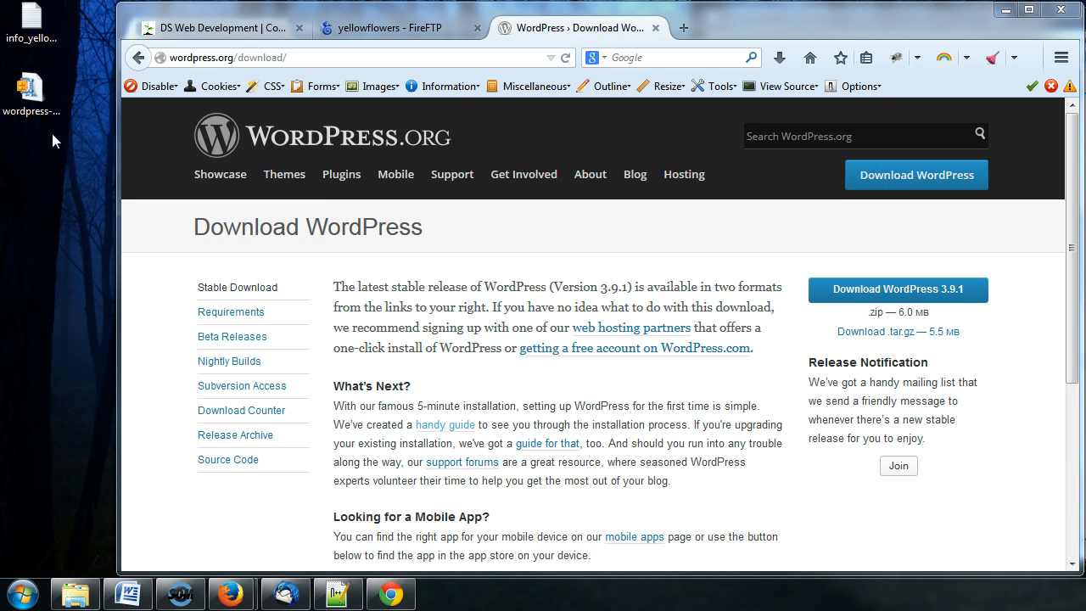
# Open wordpress-3.9.1.zip from the desktop in WinZip, extract its wordpress folder to the desktop and close the archive.
pyautogui.click(32, 92)
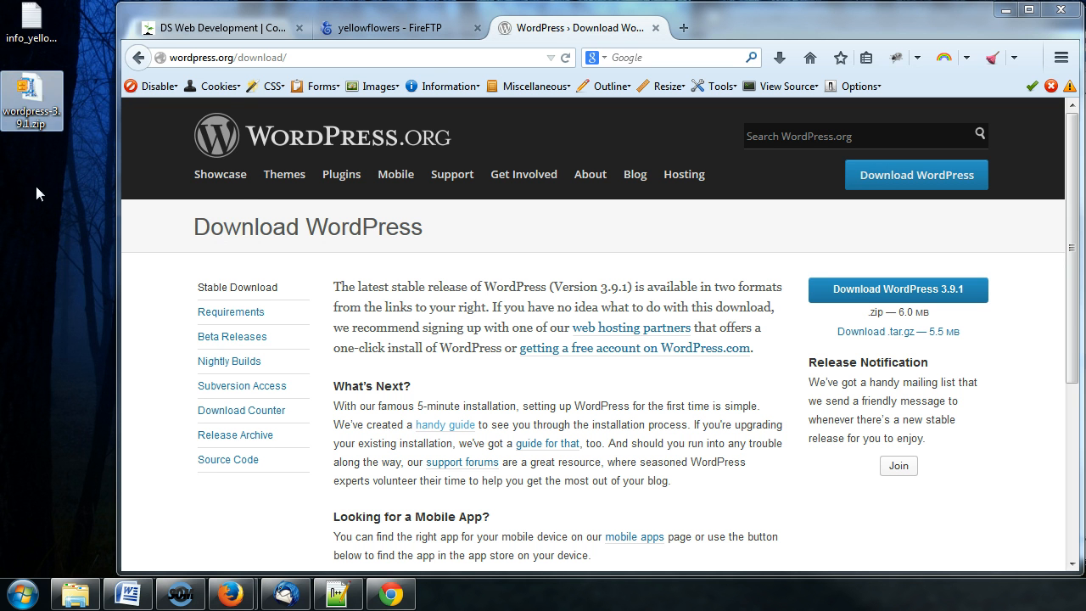
pyautogui.doubleClick(31, 88)
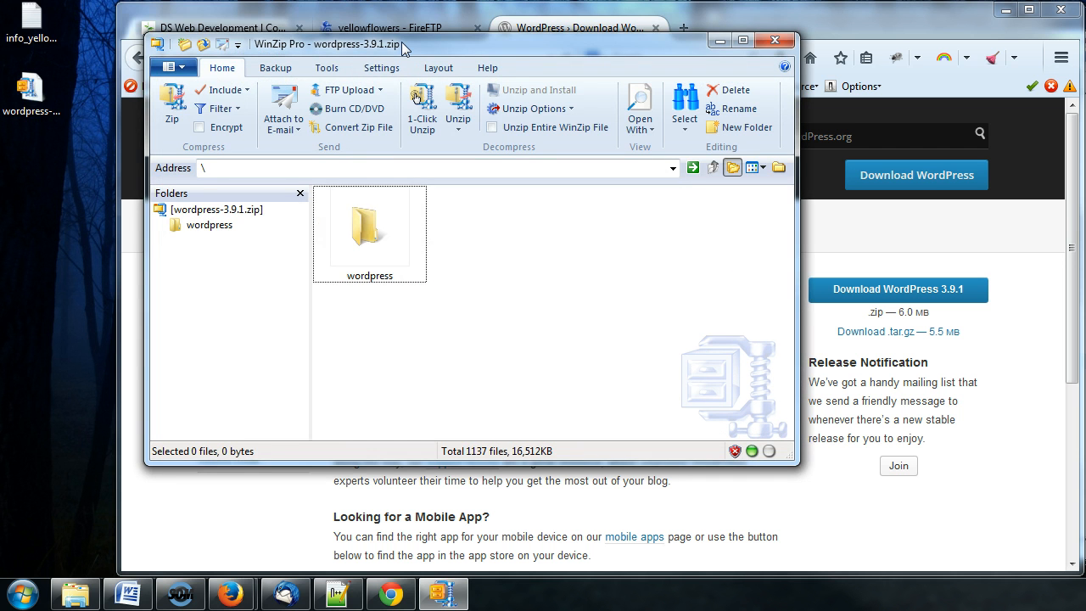
pyautogui.moveTo(399, 43); pyautogui.dragTo(371, 13)
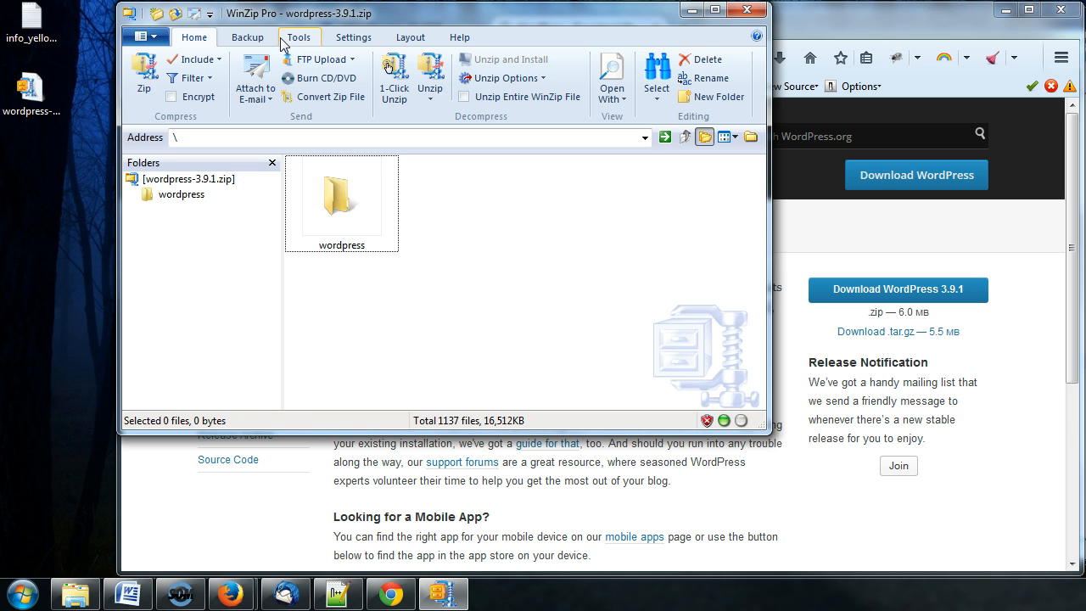
pyautogui.click(342, 213)
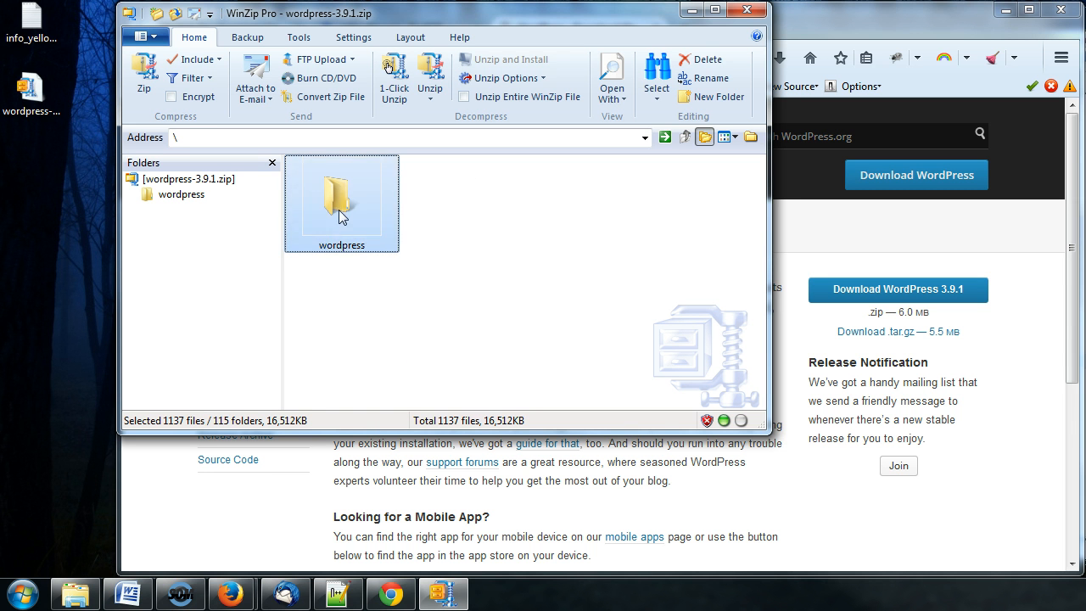
pyautogui.moveTo(296, 26); pyautogui.dragTo(344, 49)
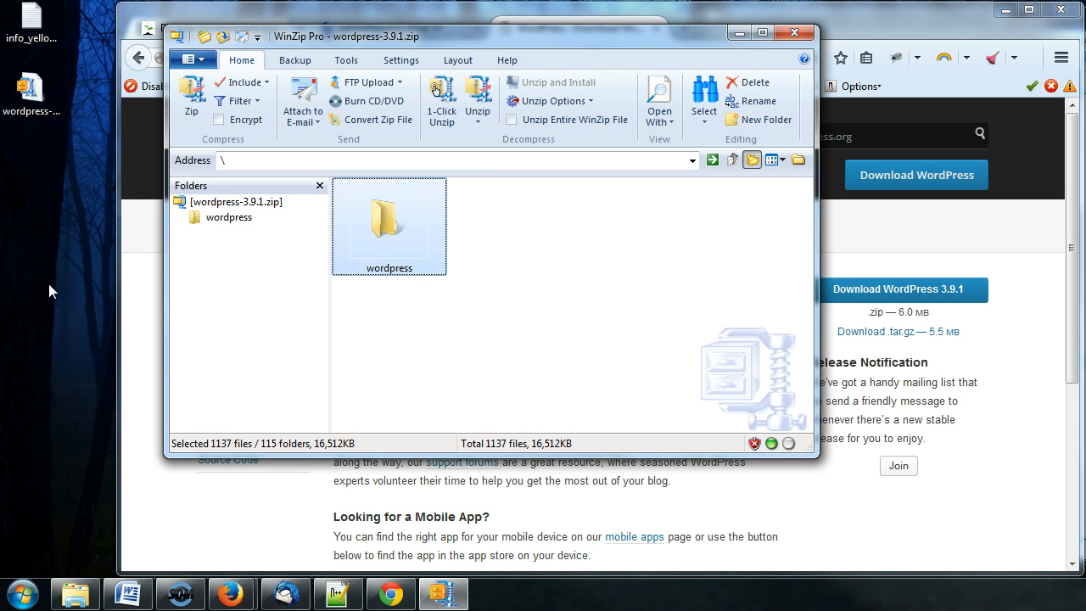
pyautogui.moveTo(389, 217); pyautogui.dragTo(34, 164)
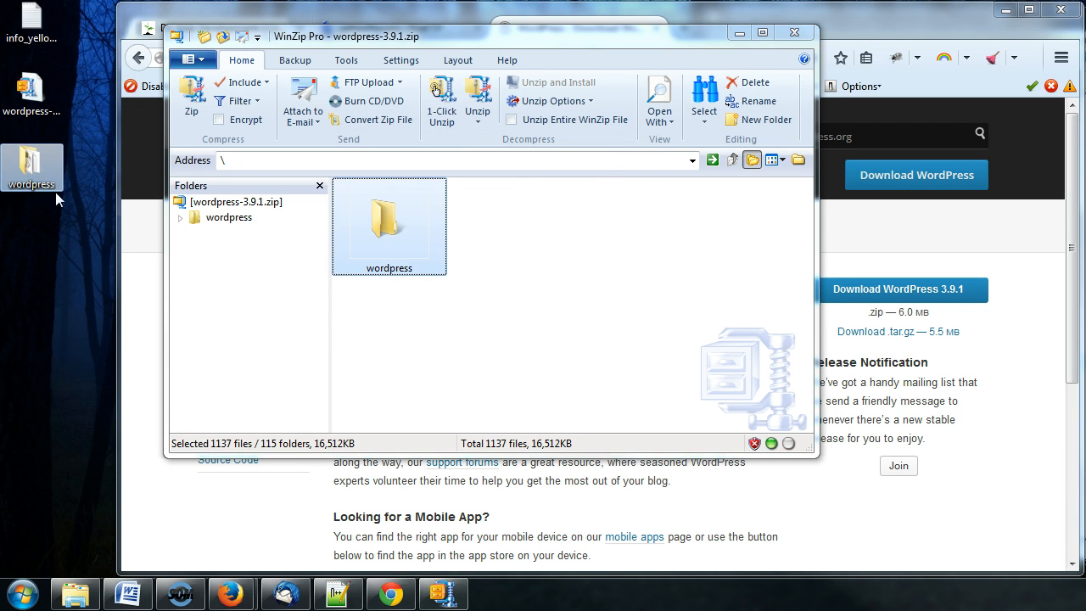
pyautogui.click(676, 340)
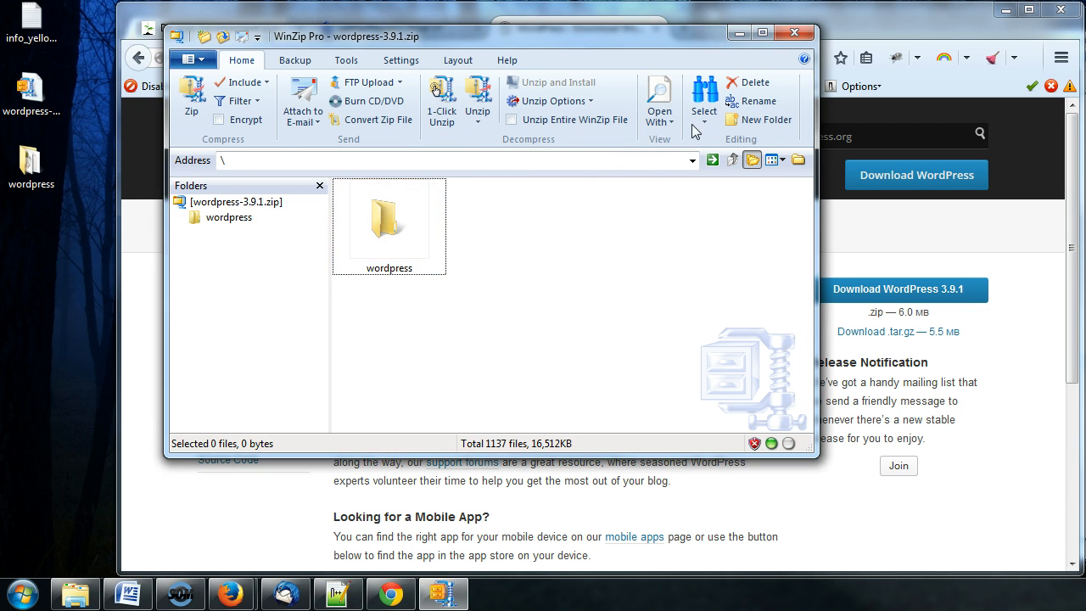
pyautogui.click(804, 32)
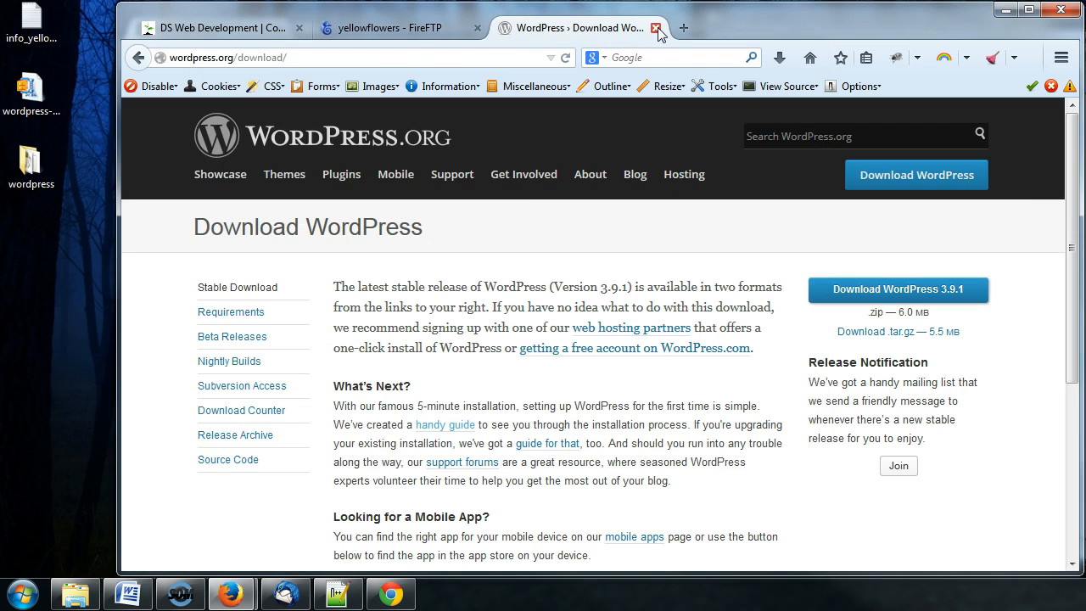
# Close the WordPress download page to return to the yellowflowers FireFTP session and select the remote root folder.
pyautogui.click(657, 28)
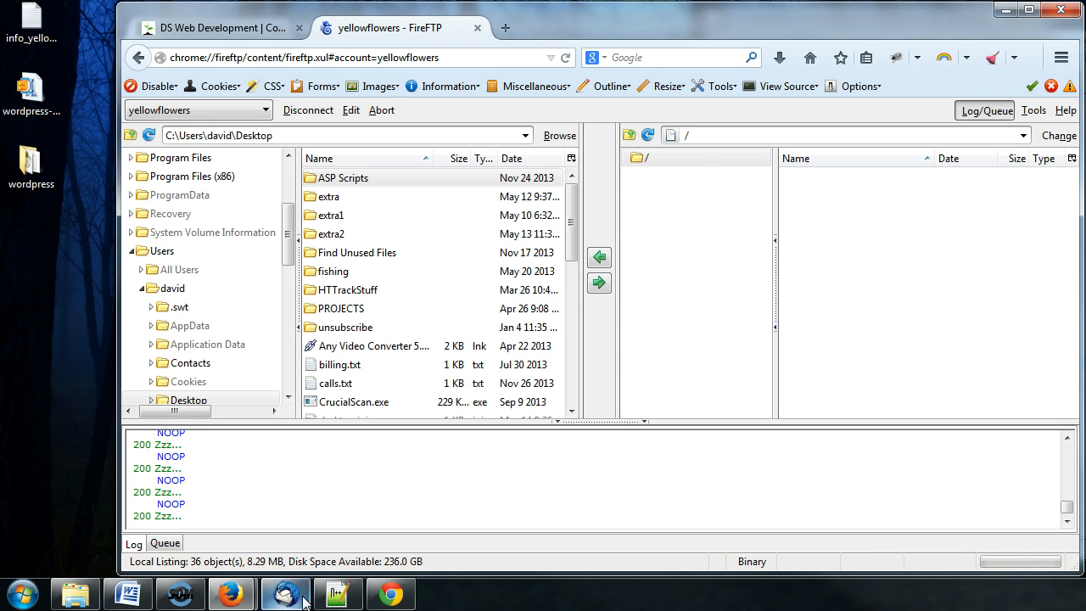
pyautogui.click(709, 163)
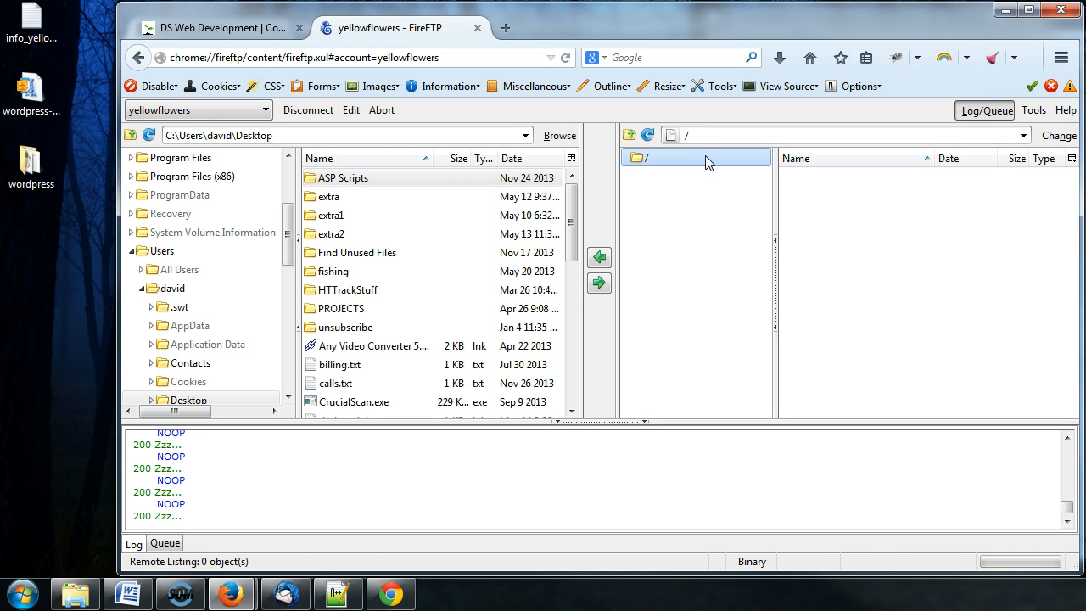
pyautogui.click(29, 162)
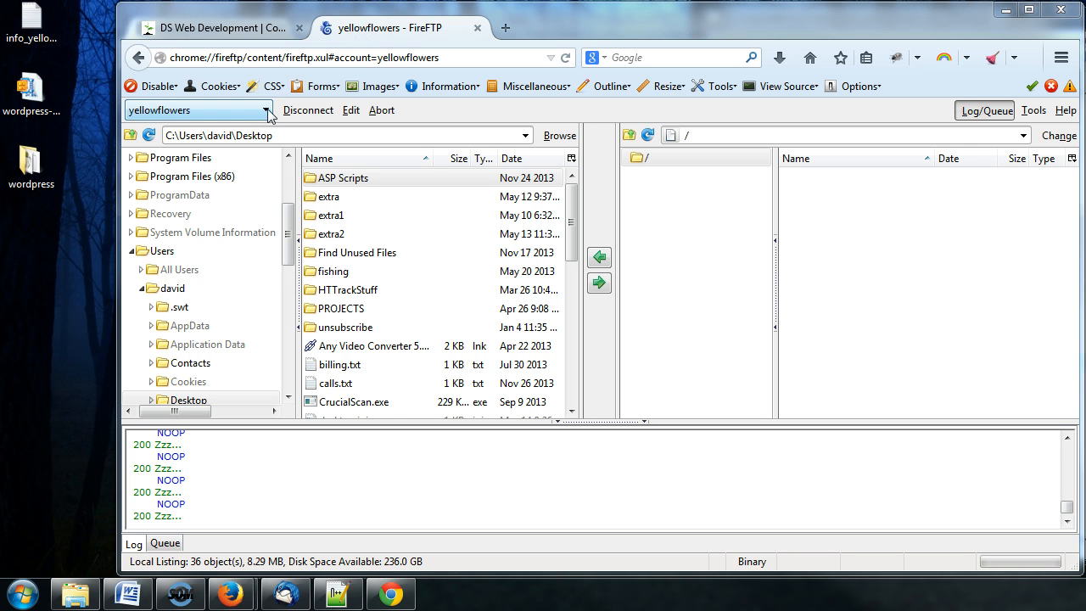
pyautogui.click(716, 133)
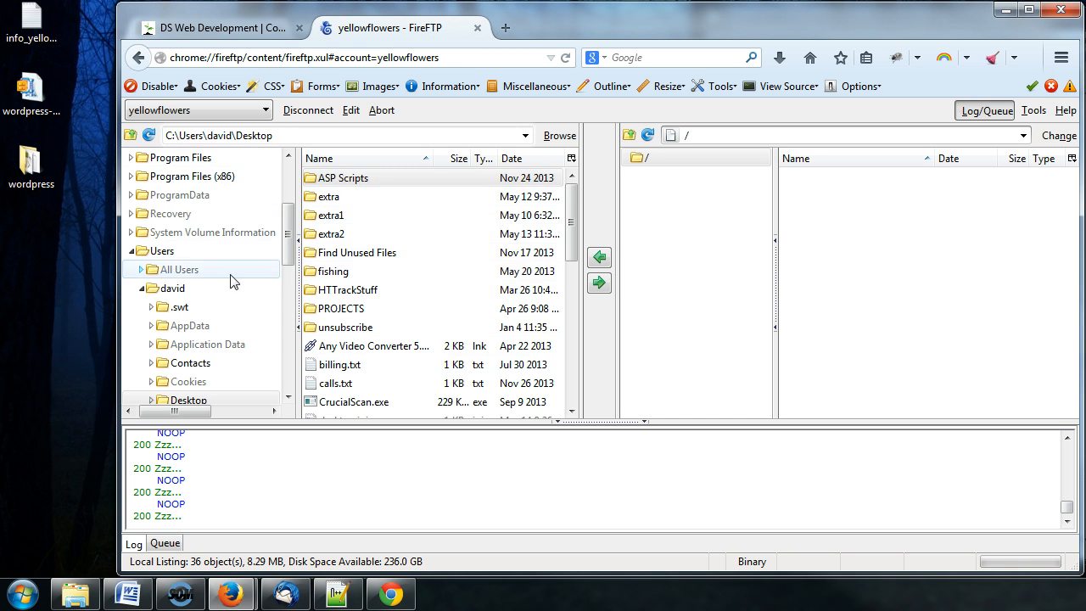
# Browse the local files from C:\ through Users and the user's profile folder to the Desktop folder.
pyautogui.scroll(3, 245, 235)
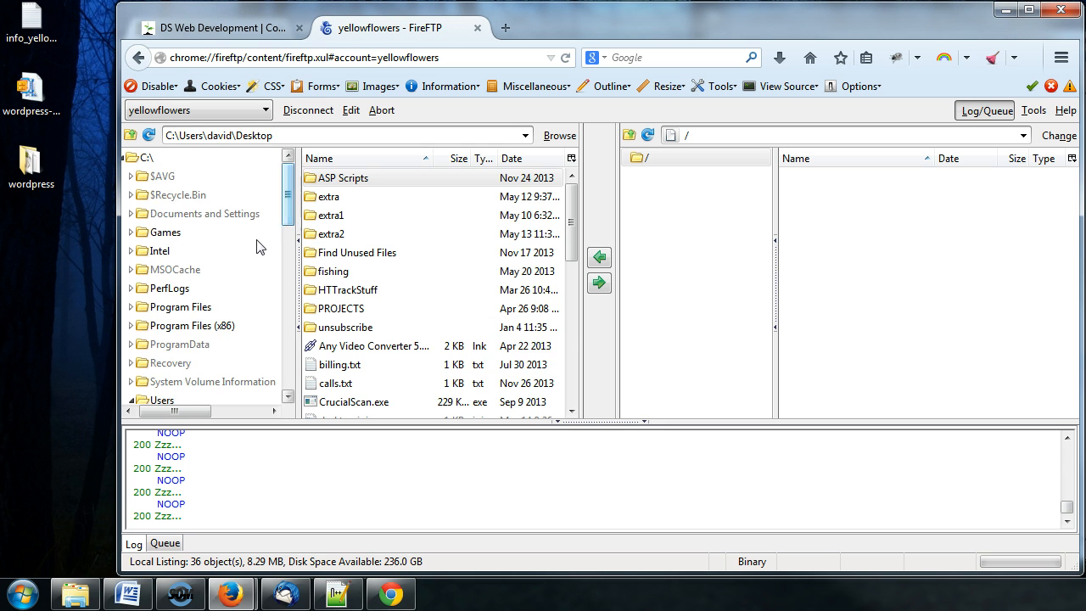
pyautogui.click(151, 159)
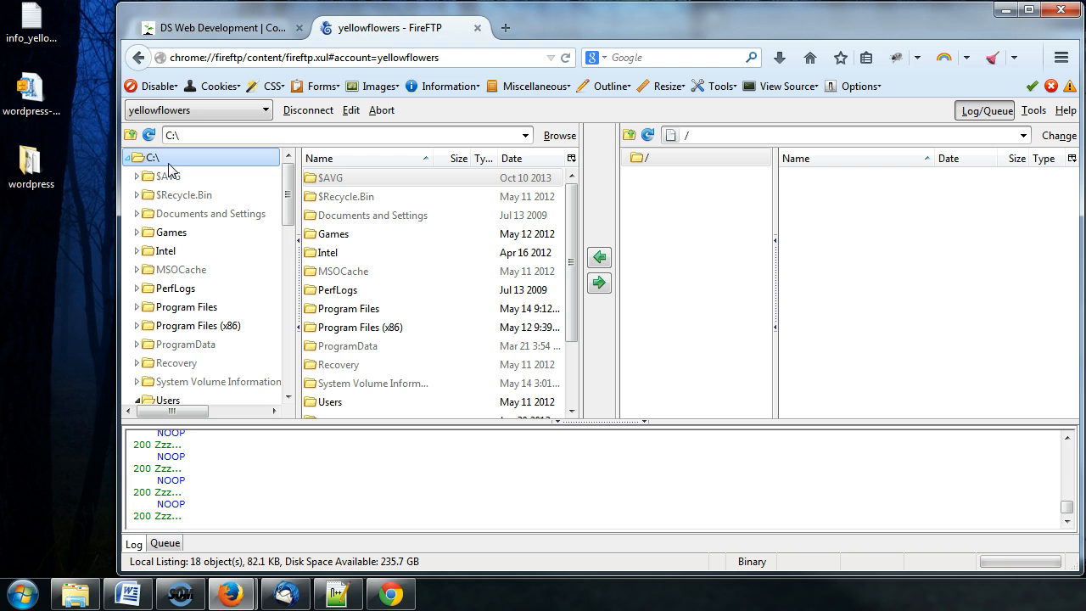
pyautogui.click(34, 165)
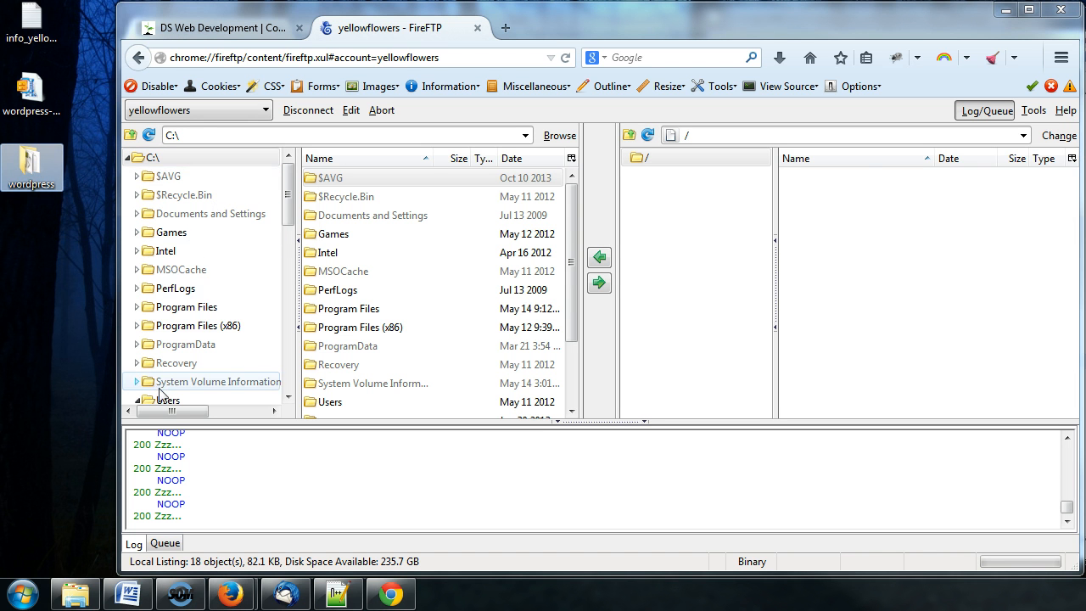
pyautogui.moveTo(288, 199); pyautogui.dragTo(288, 228)
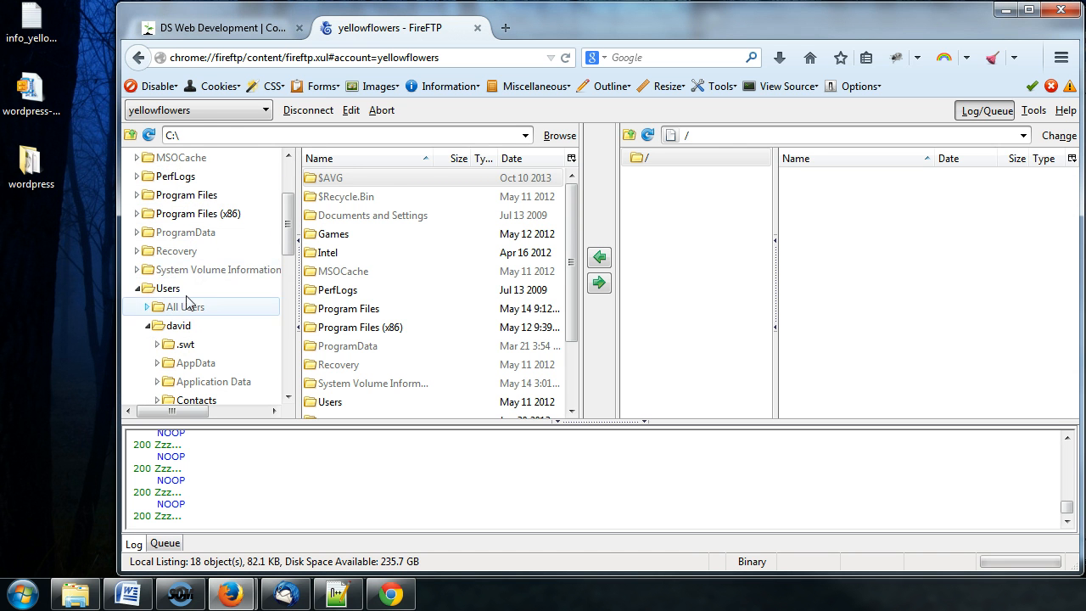
pyautogui.click(172, 290)
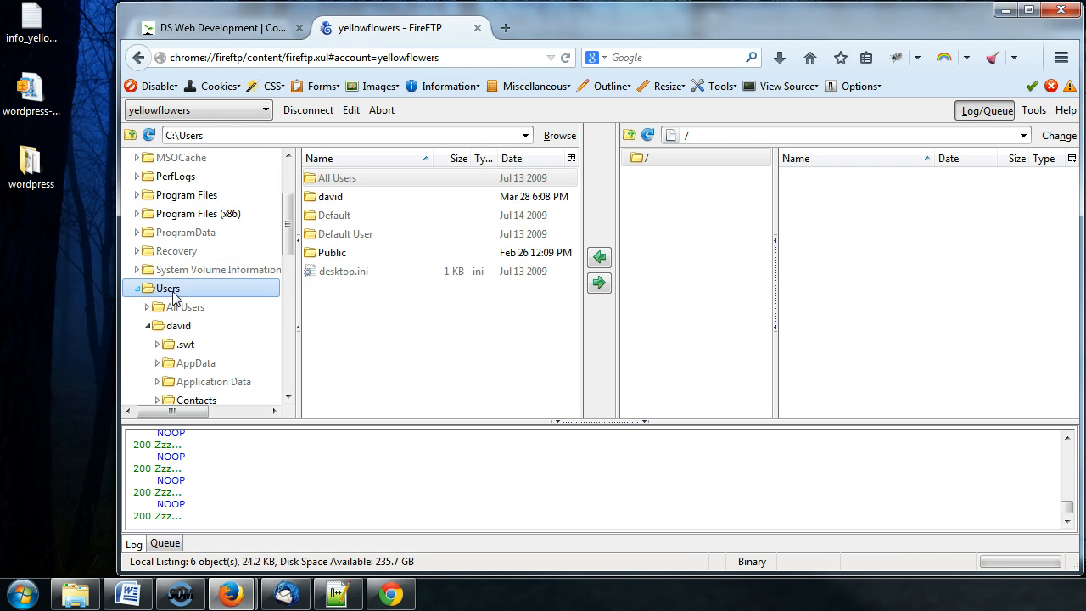
pyautogui.doubleClick(348, 199)
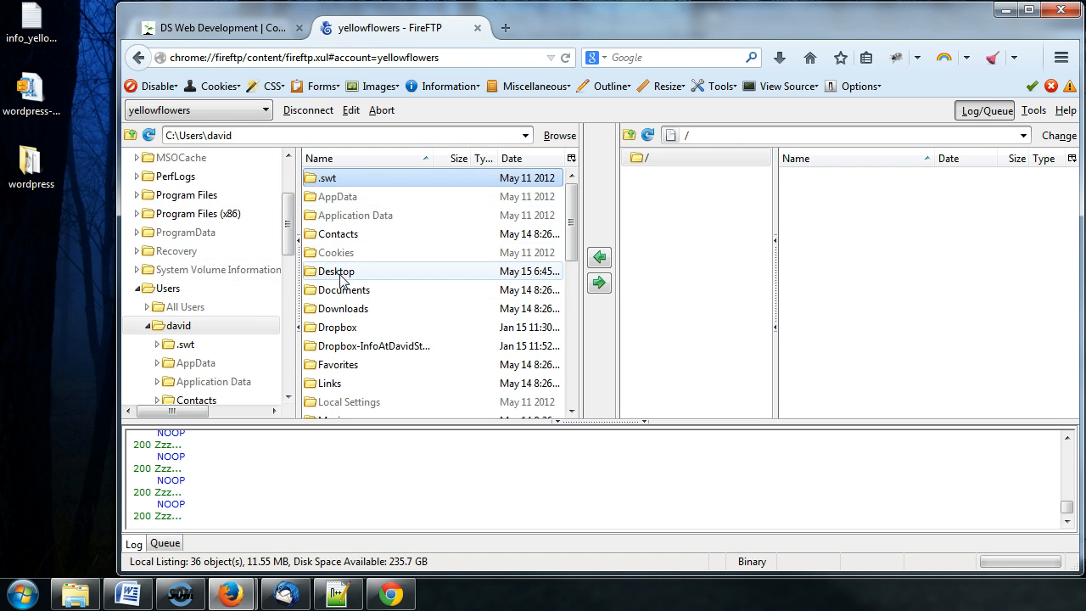
pyautogui.doubleClick(337, 272)
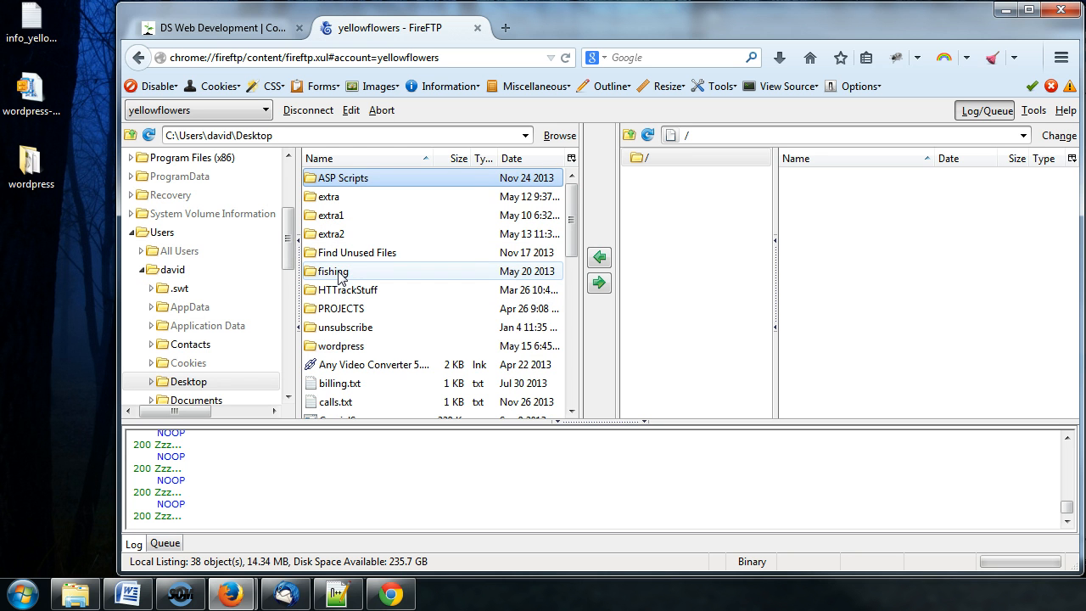
# Select the extracted wordpress folder in the local Desktop listing.
pyautogui.click(360, 348)
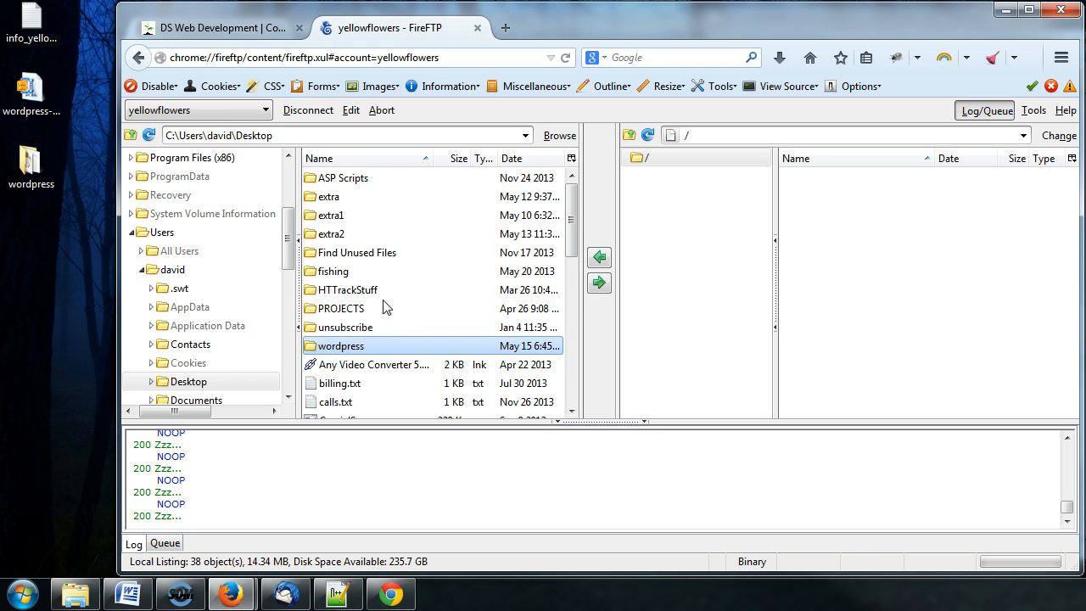
pyautogui.doubleClick(355, 345)
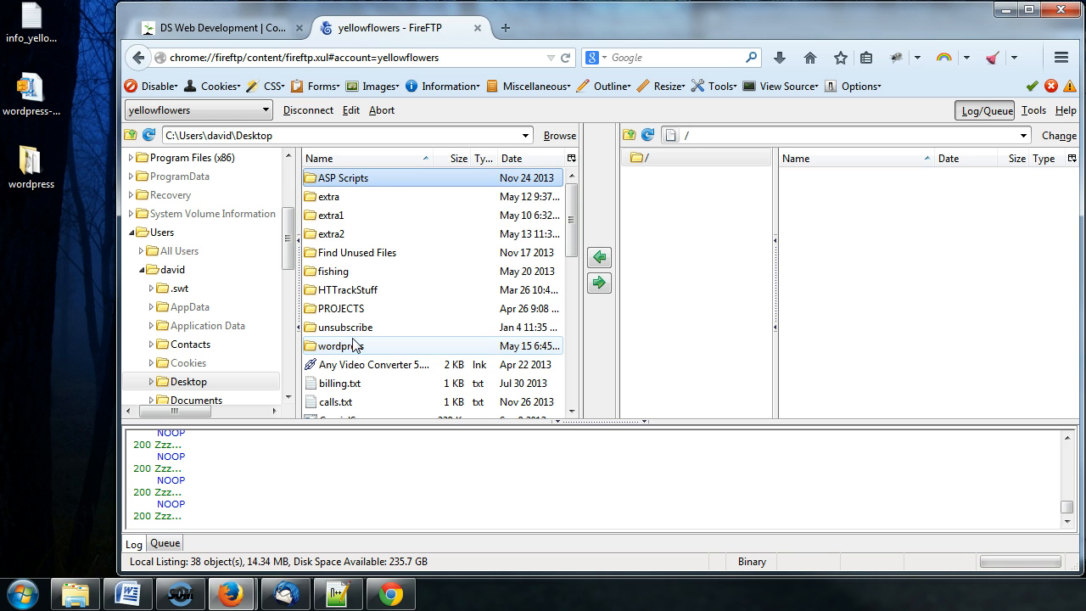
pyautogui.click(357, 347)
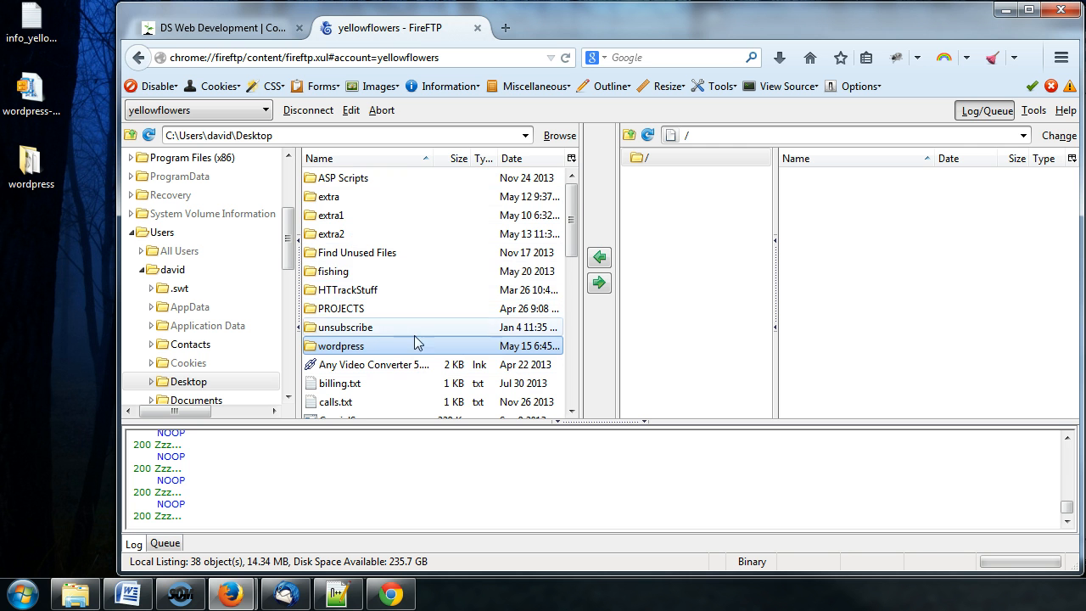
# Open the local wordpress folder and rename wp-config-sample.php to wp-config.php.
pyautogui.doubleClick(343, 347)
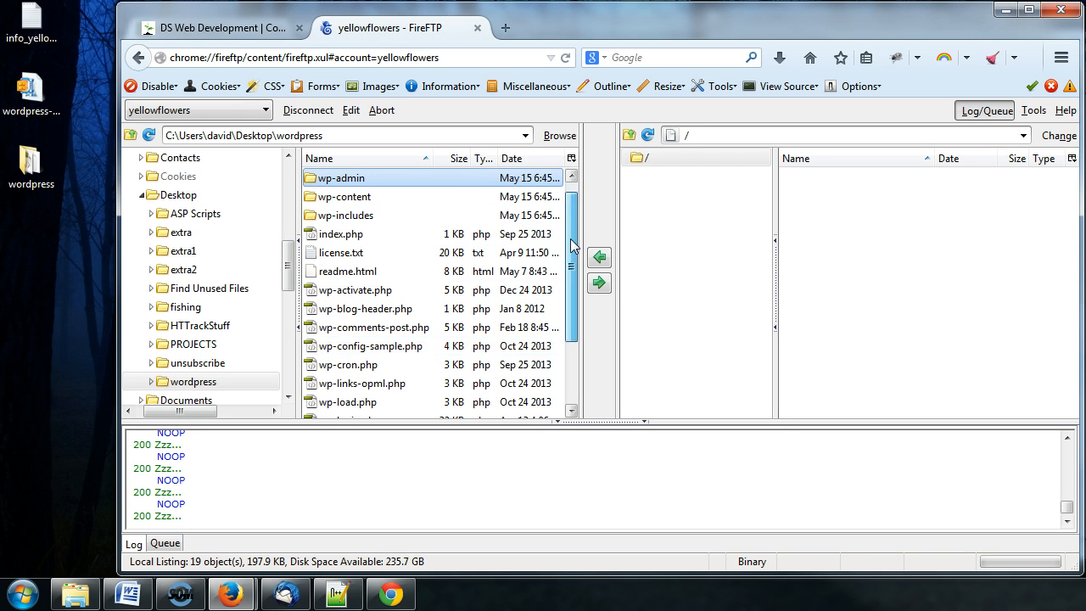
pyautogui.scroll(-2, 377, 269)
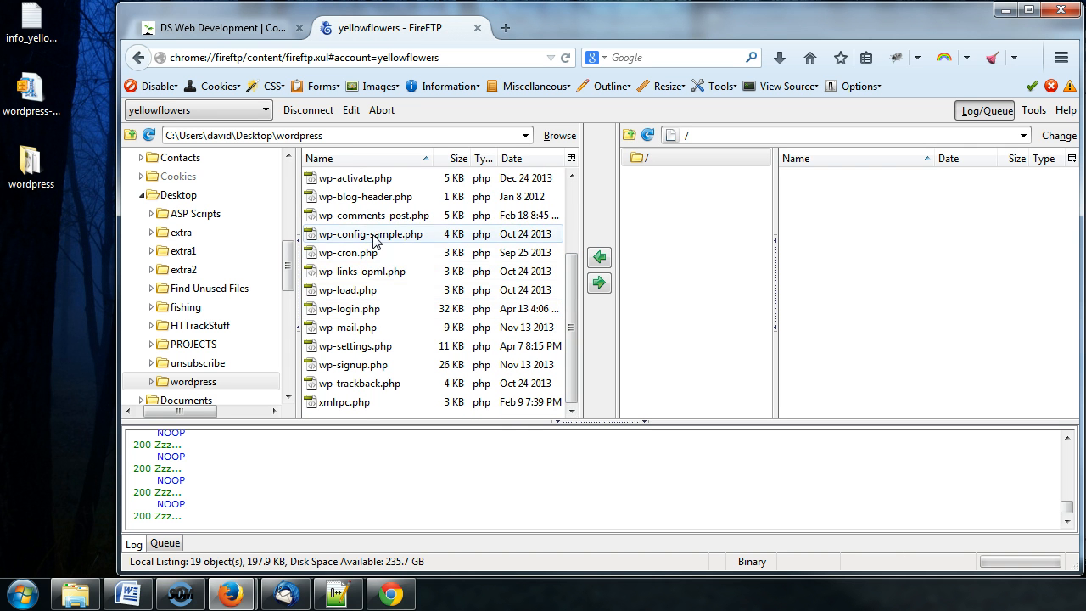
pyautogui.click(373, 234)
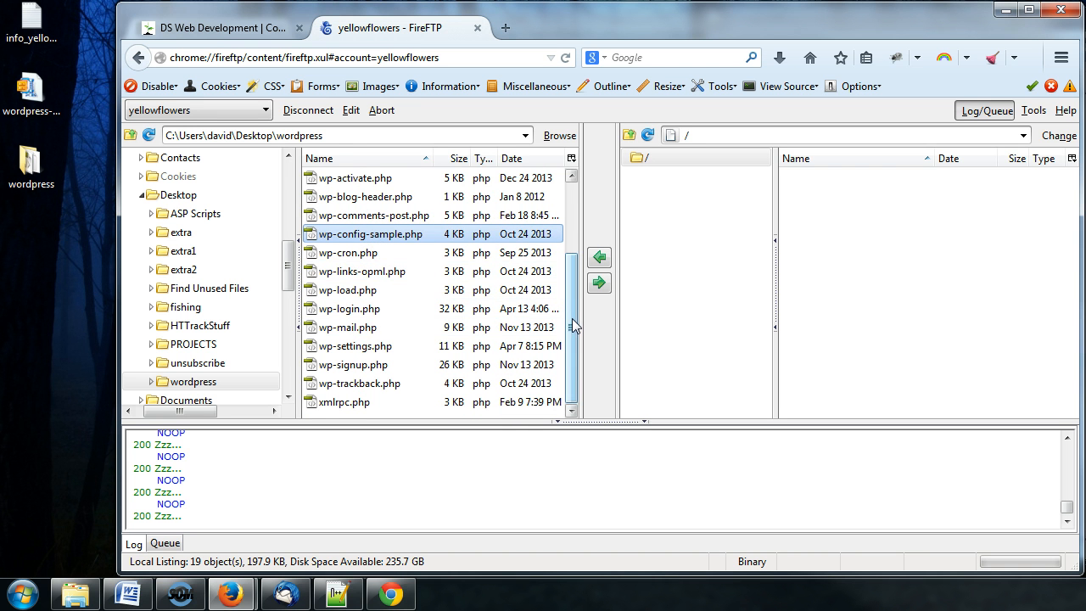
pyautogui.rightClick(369, 242)
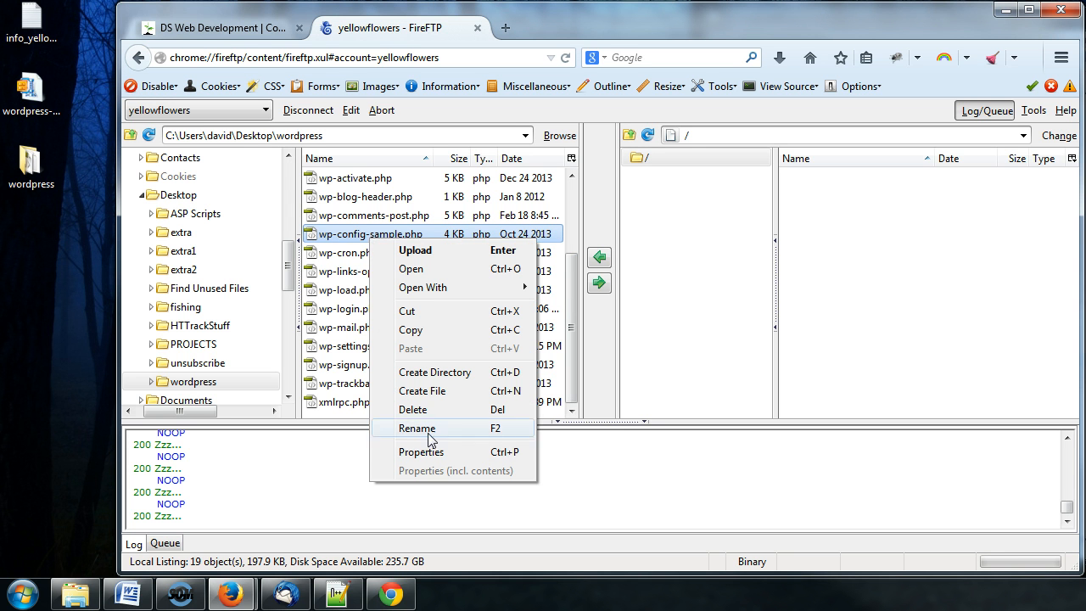
pyautogui.rightClick(346, 240)
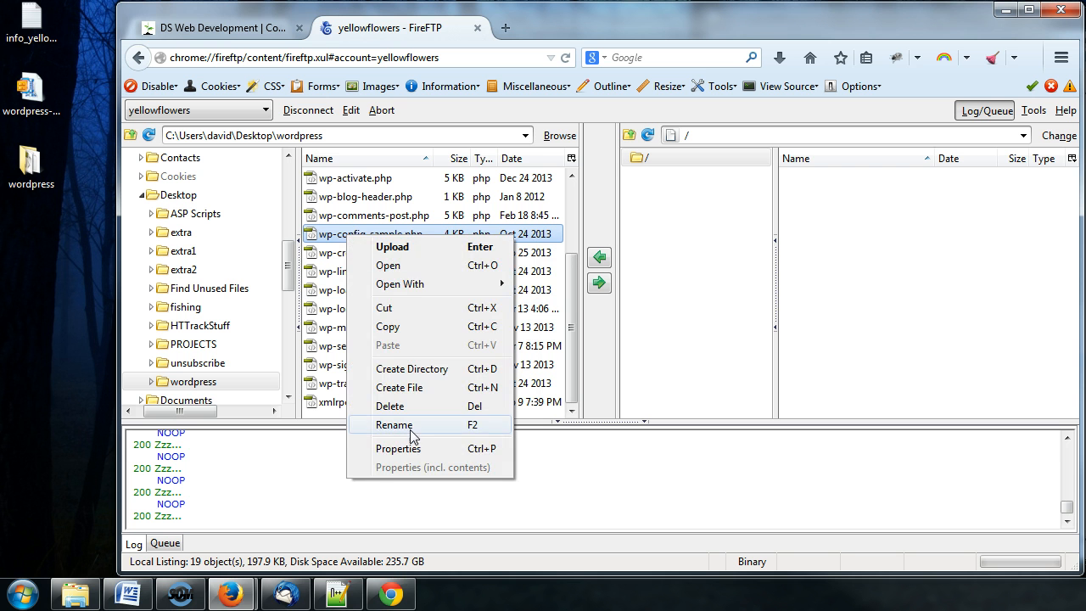
pyautogui.click(409, 426)
pyautogui.click(360, 234)
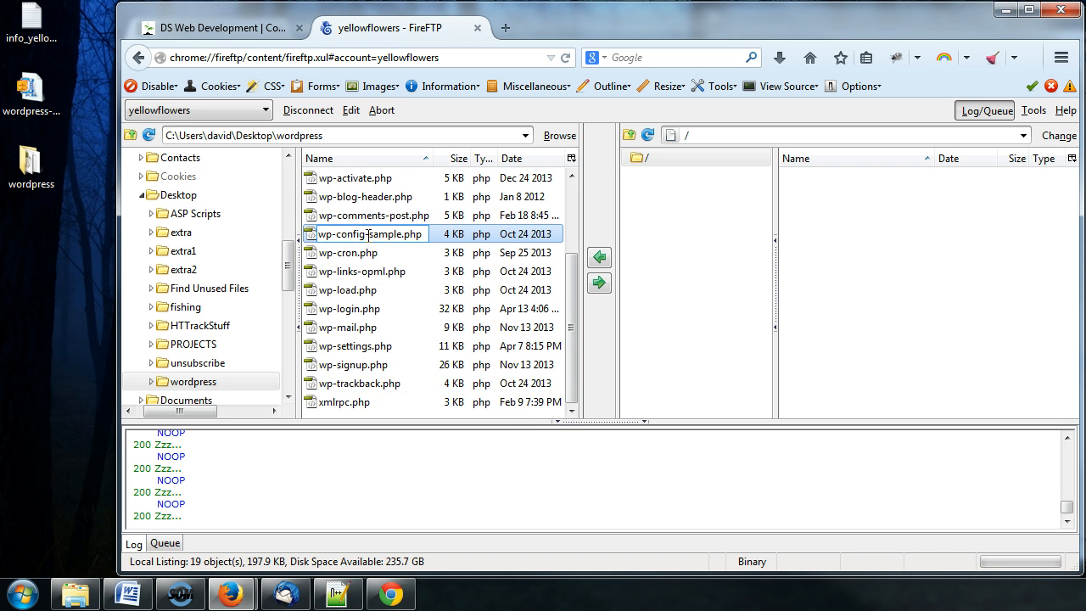
pyautogui.moveTo(369, 237); pyautogui.dragTo(398, 234)
pyautogui.press('Delete')
pyautogui.press('Return')
pyautogui.click(359, 260)
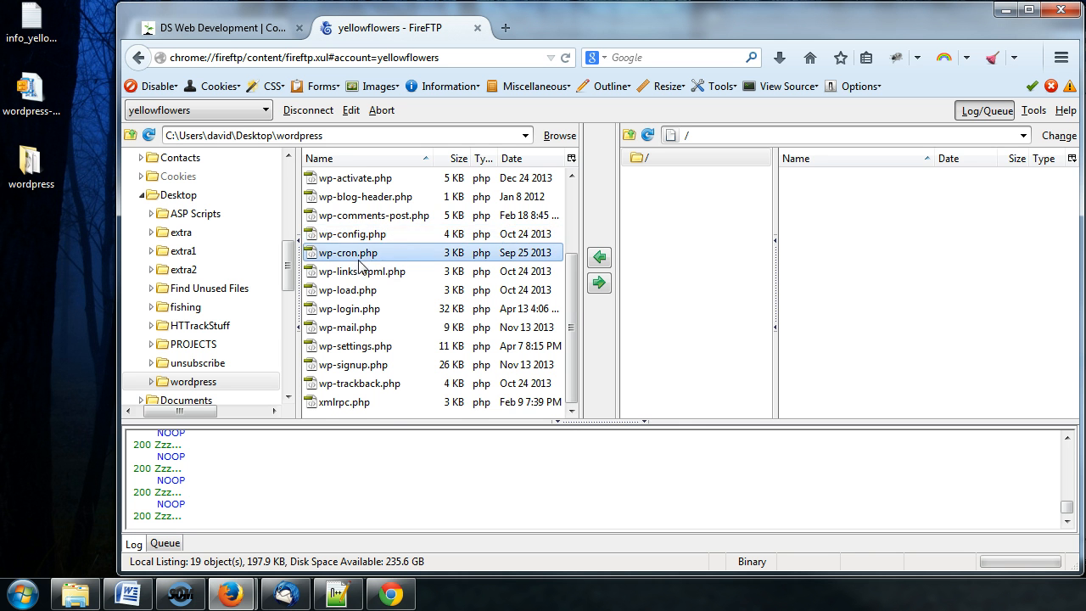
pyautogui.click(359, 237)
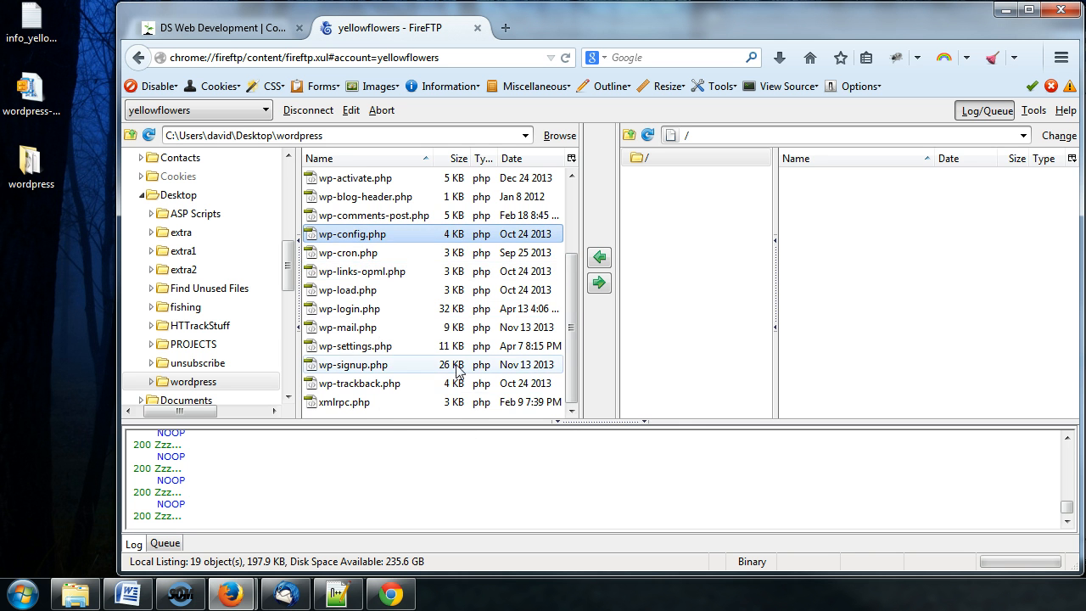
# Upload all local files from index.php through xmlrpc.php to the remote root folder and show the transfer queue.
pyautogui.click(369, 402)
pyautogui.moveTo(570, 348); pyautogui.dragTo(569, 286)
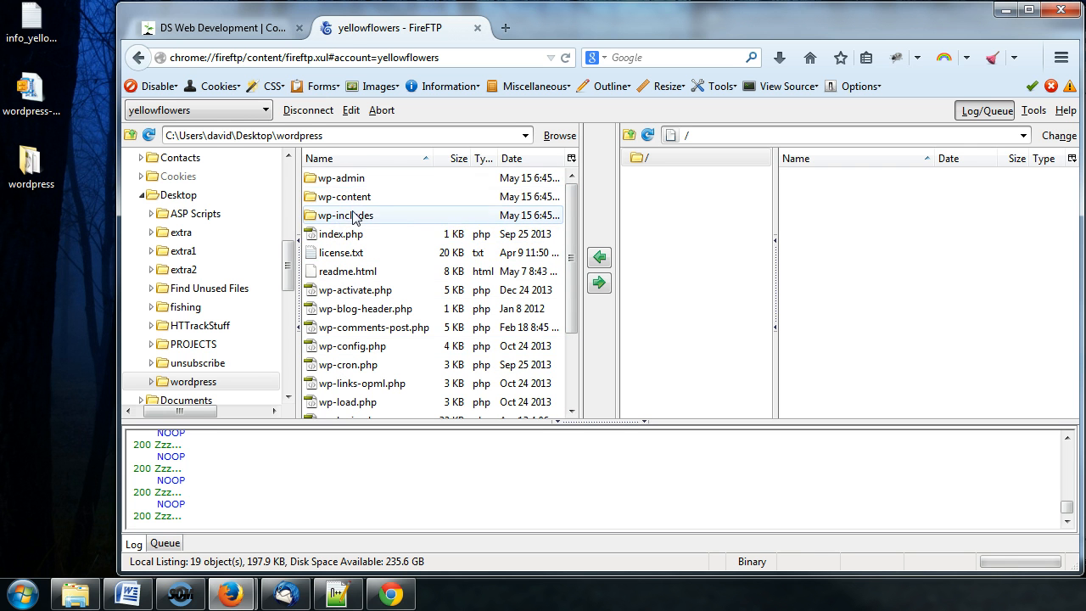
pyautogui.click(351, 235)
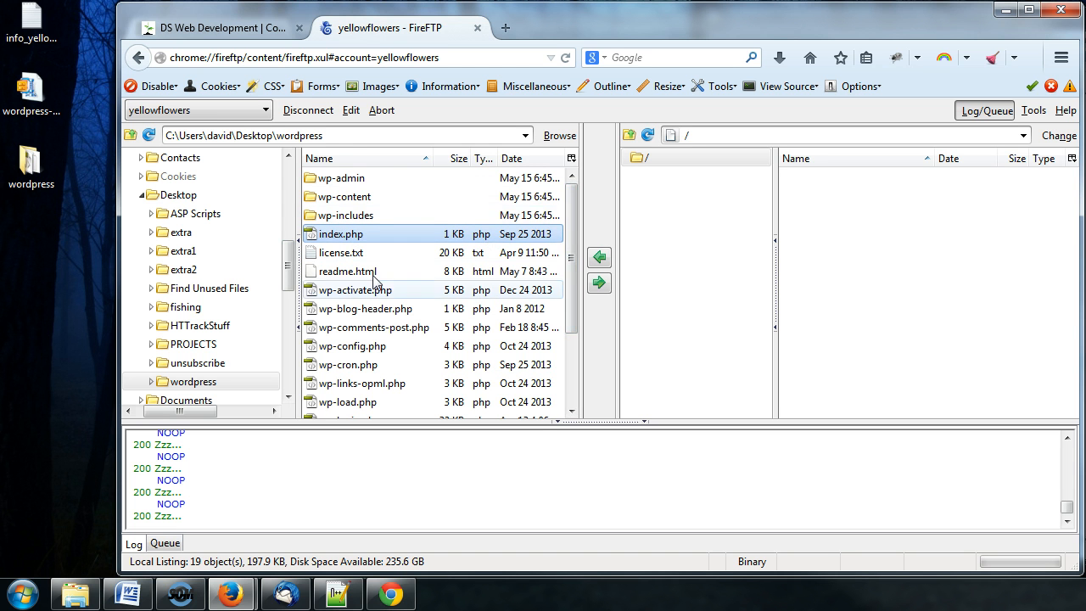
pyautogui.scroll(-2, 572, 291)
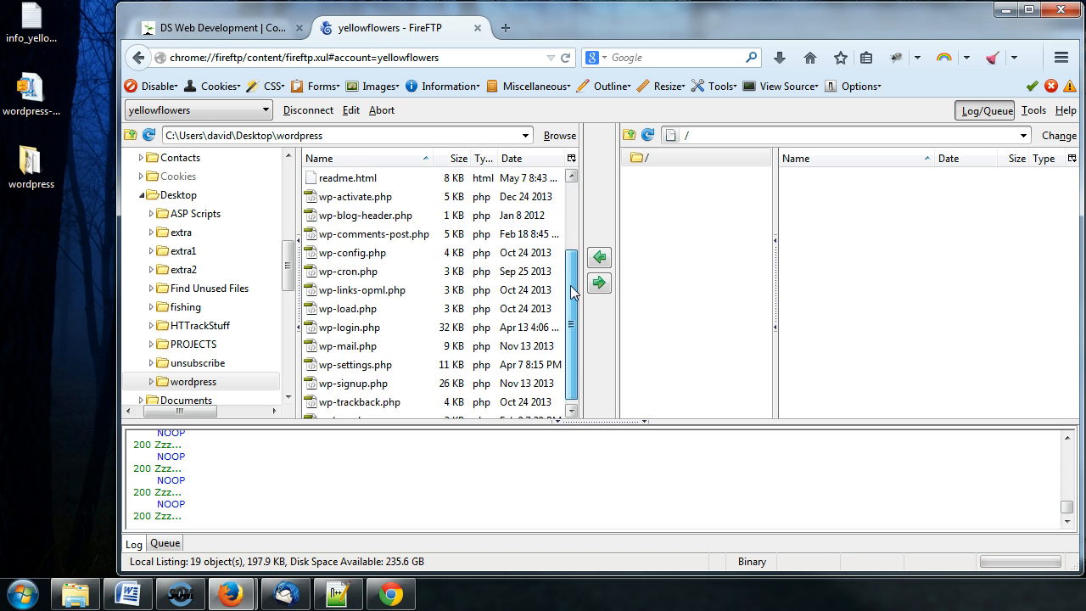
pyautogui.scroll(-1, 572, 291)
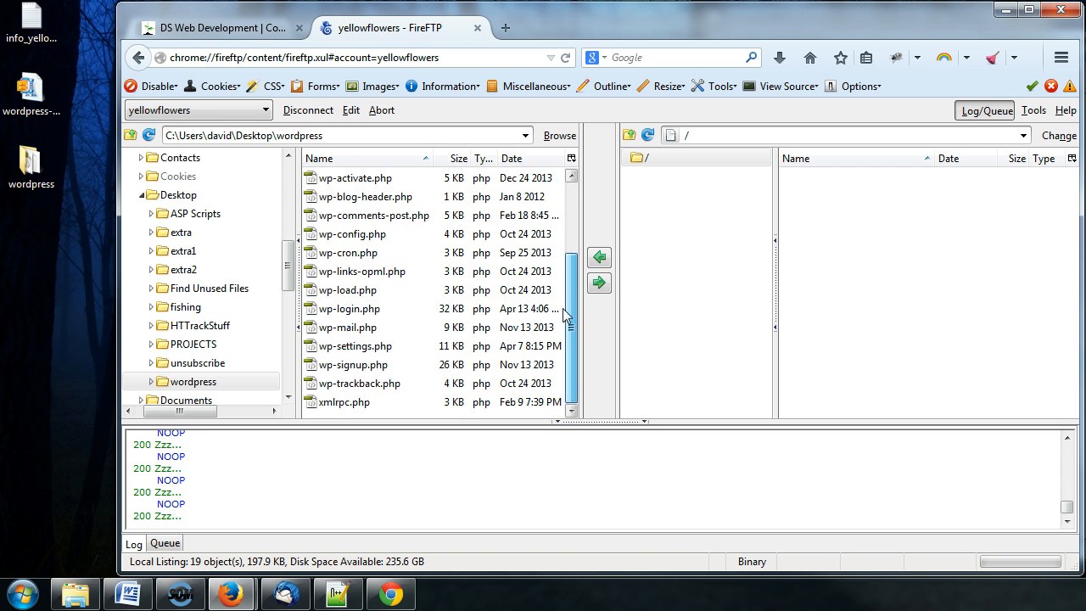
pyautogui.keyDown('shift'); pyautogui.click(338, 406); pyautogui.keyUp('shift')
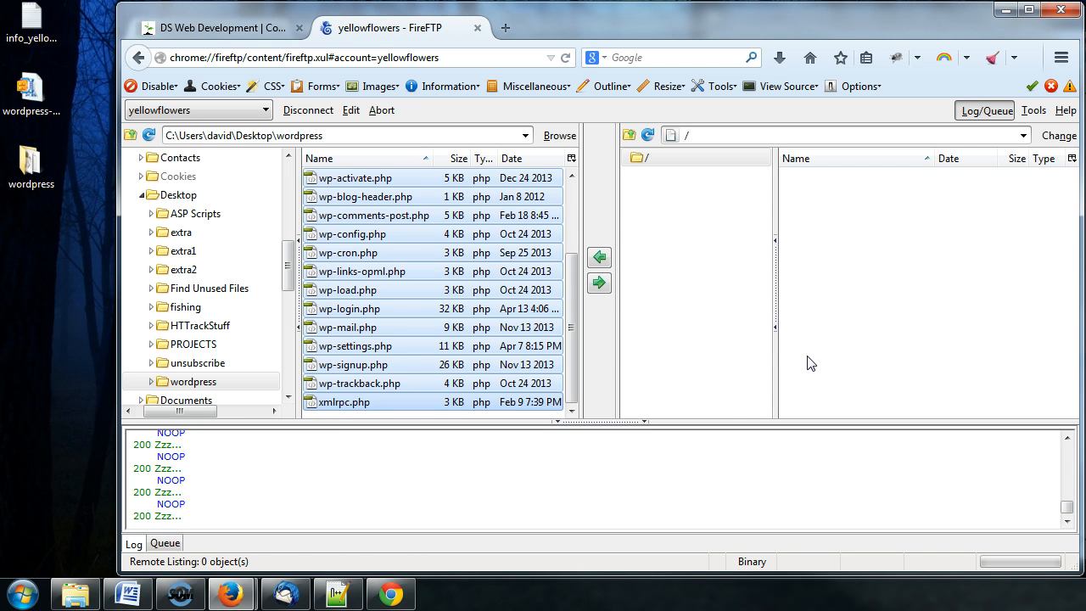
pyautogui.moveTo(575, 356); pyautogui.dragTo(567, 277)
pyautogui.scroll(1, 566, 277)
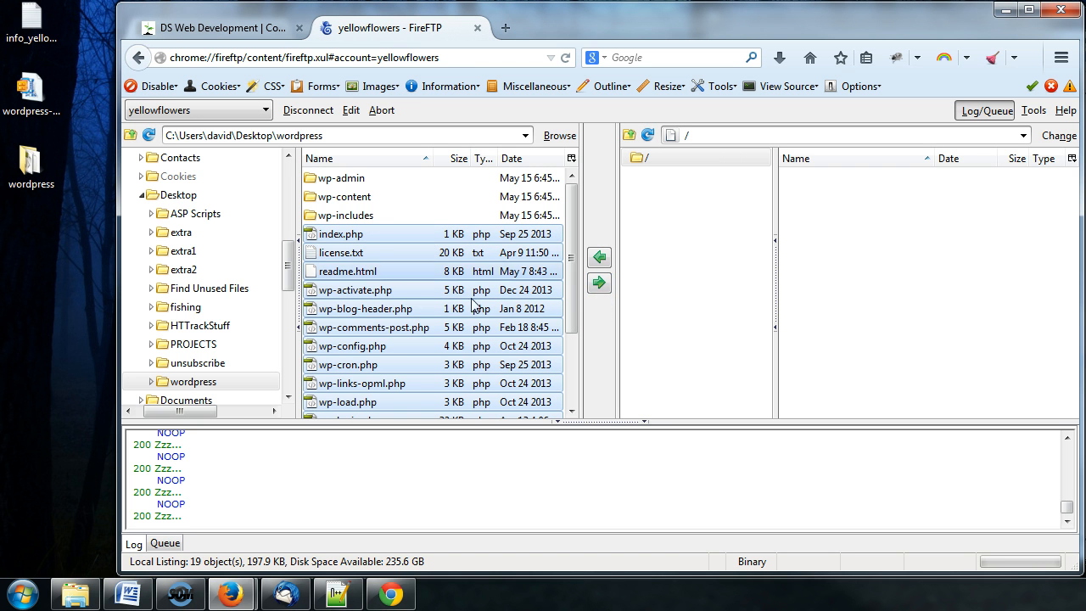
pyautogui.click(916, 283)
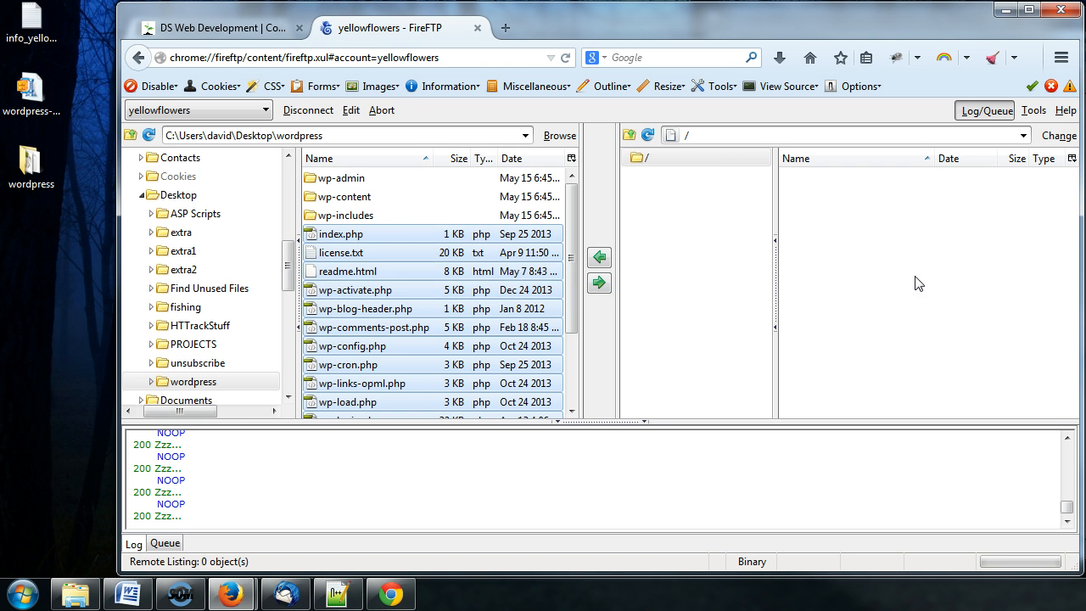
pyautogui.click(598, 283)
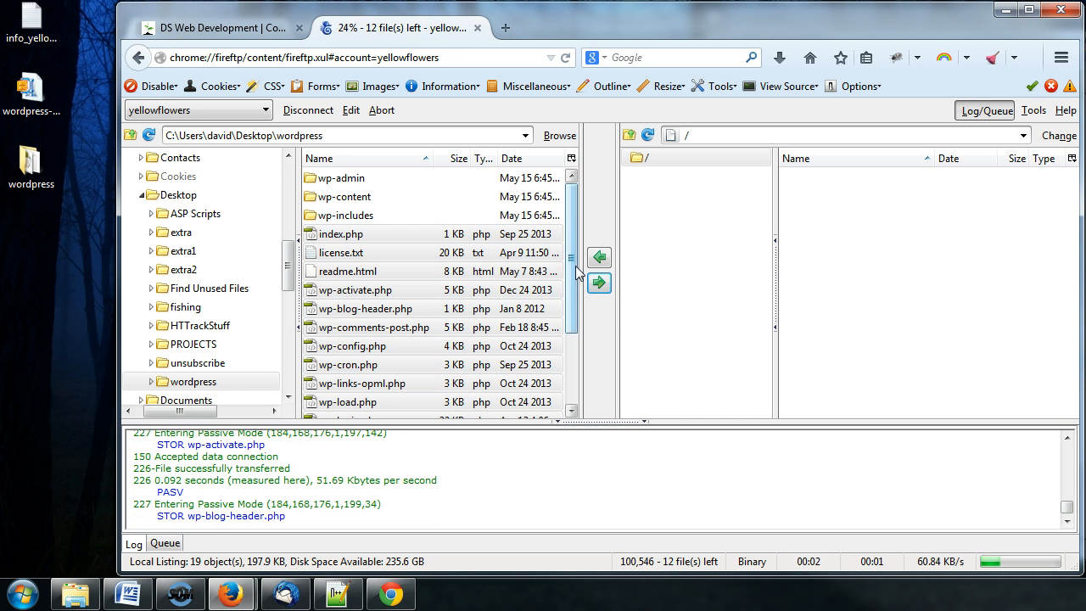
pyautogui.click(164, 545)
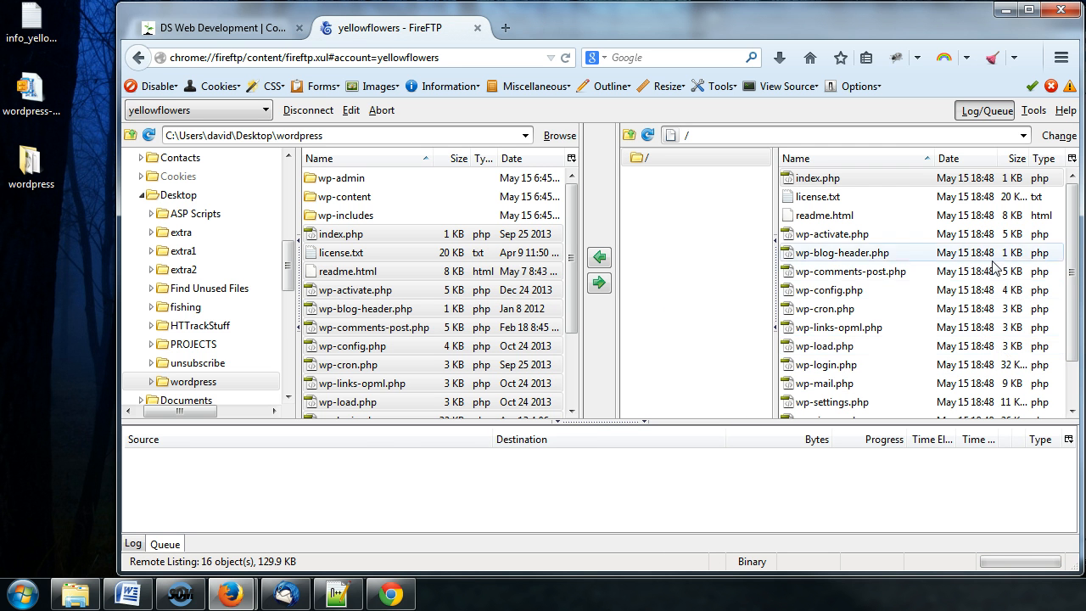
# Upload the local wp-admin folder to the remote root folder.
pyautogui.click(492, 371)
pyautogui.click(382, 234)
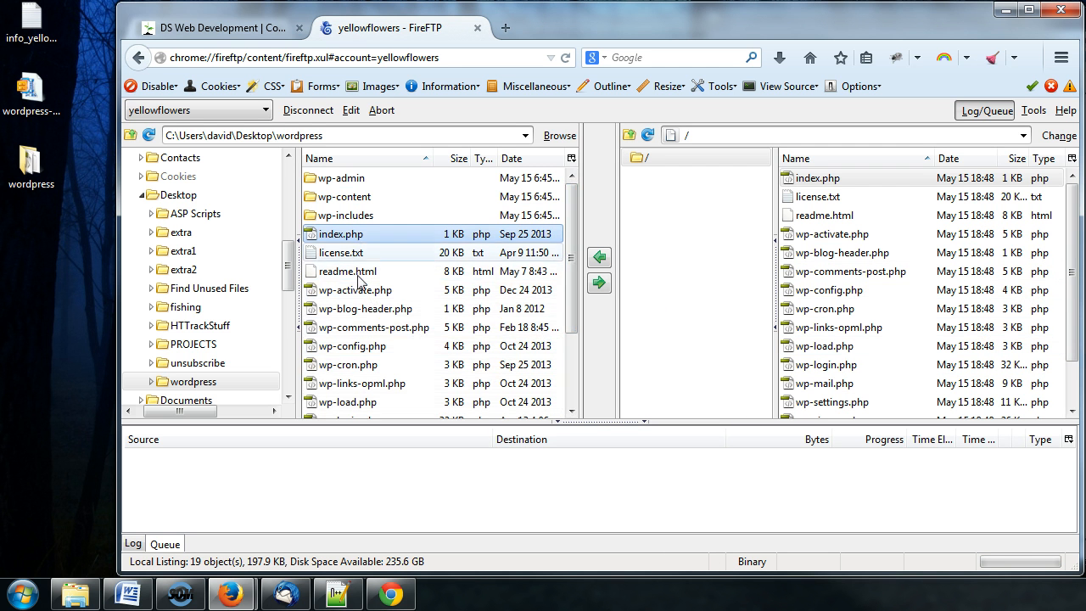
pyautogui.click(350, 180)
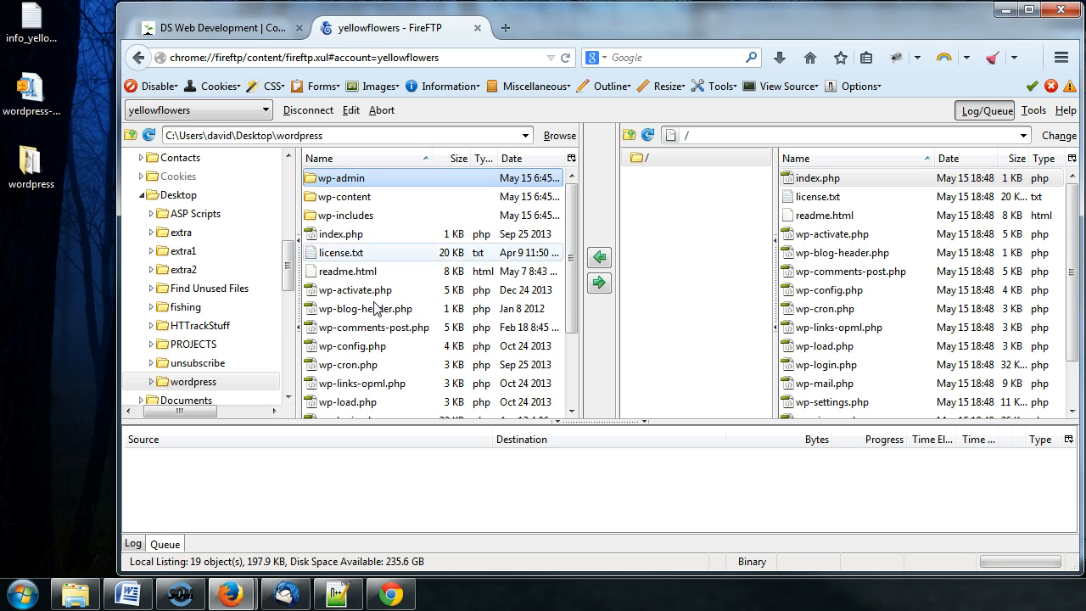
pyautogui.click(356, 198)
pyautogui.click(364, 217)
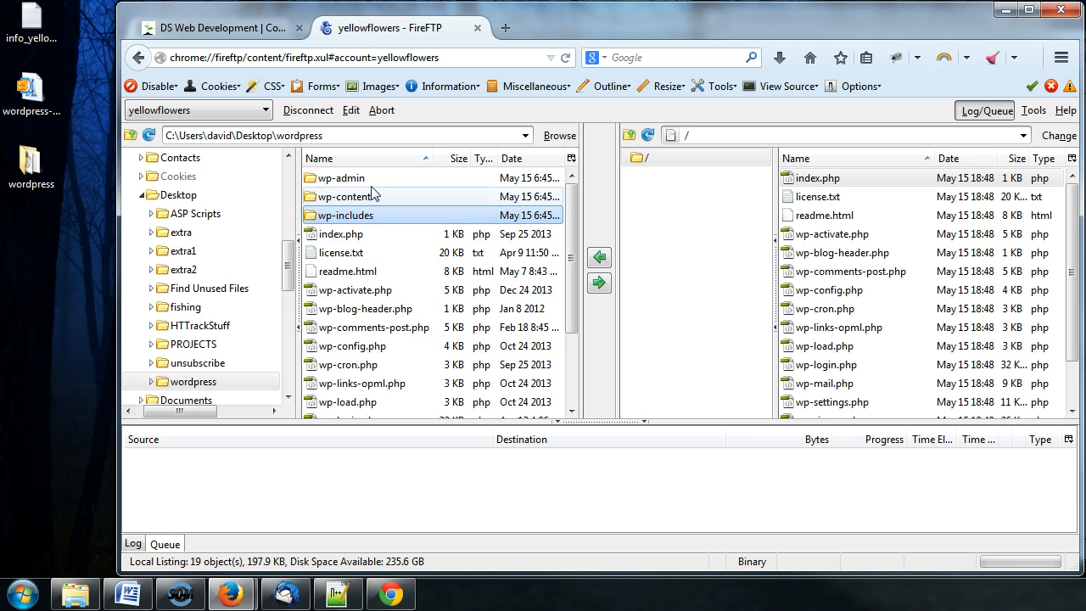
pyautogui.click(373, 180)
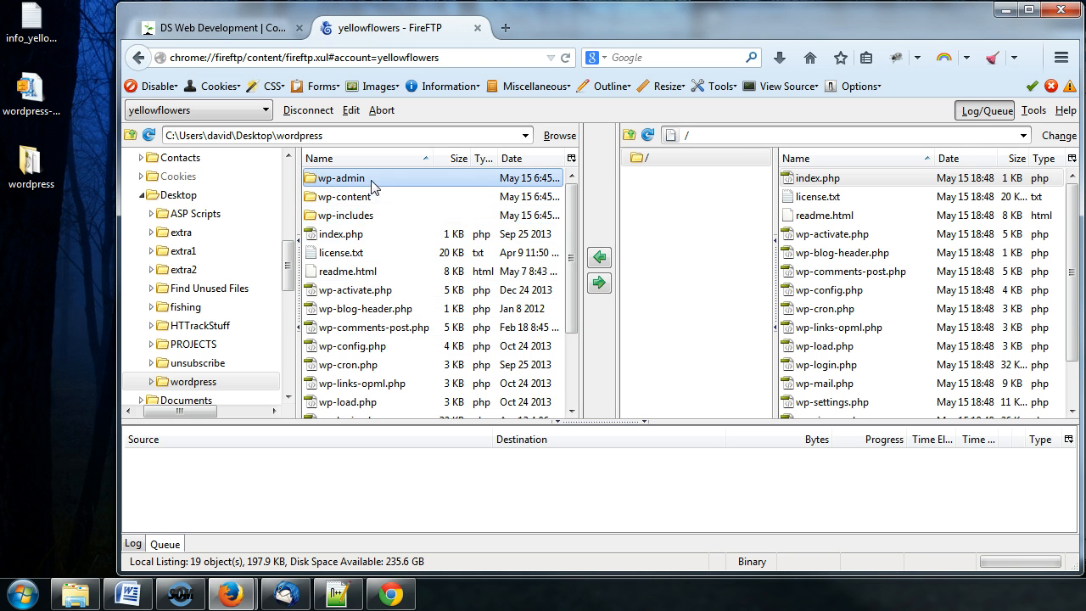
pyautogui.click(599, 285)
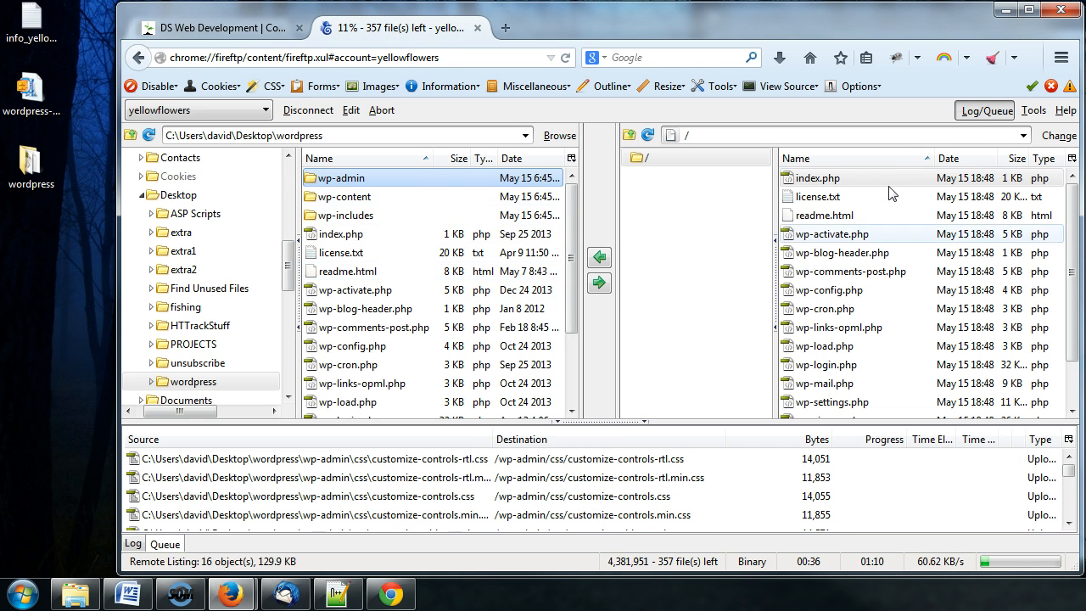
pyautogui.click(825, 179)
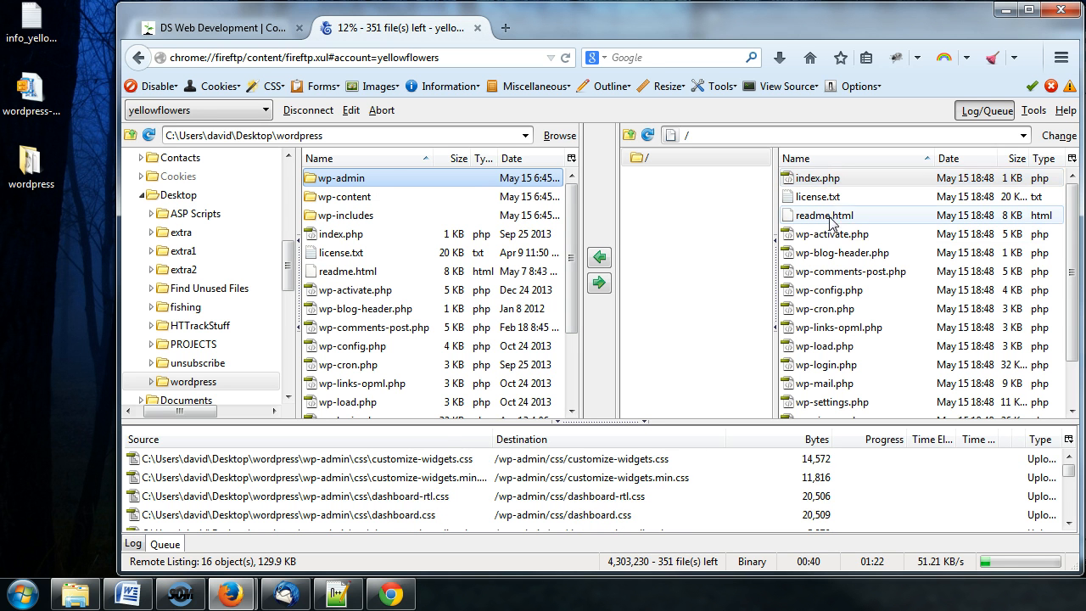
pyautogui.click(759, 498)
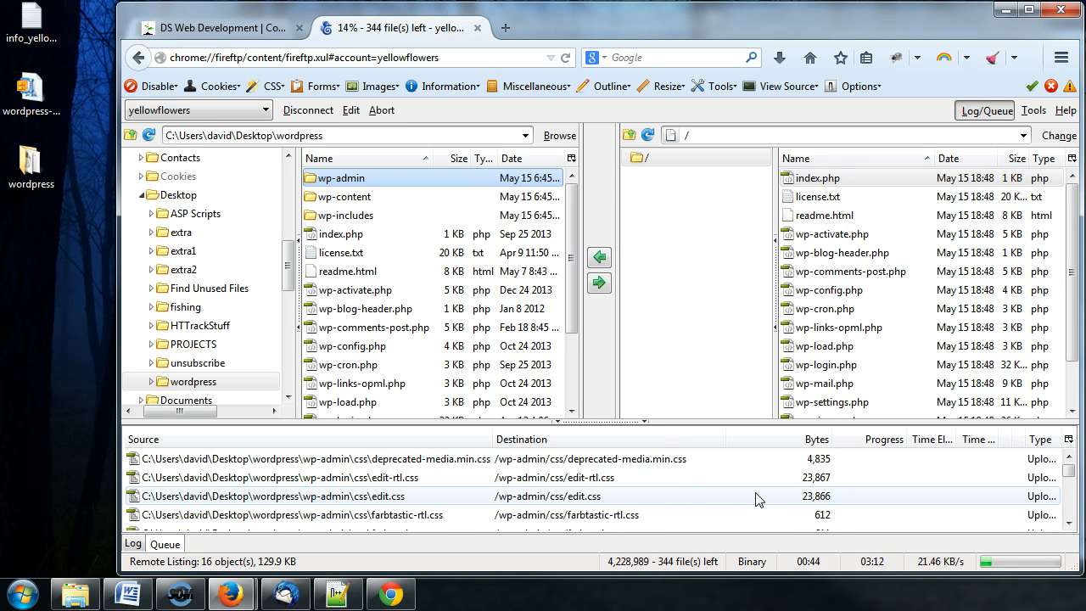
pyautogui.click(835, 183)
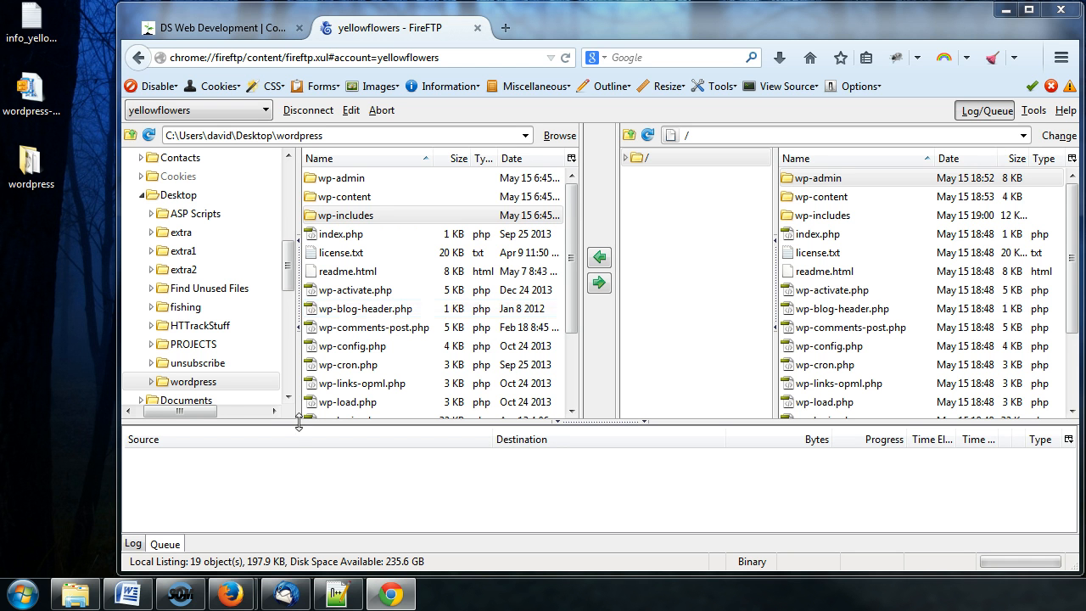
# Select the wp-config.php file in the local wordpress folder listing.
pyautogui.moveTo(335, 600)
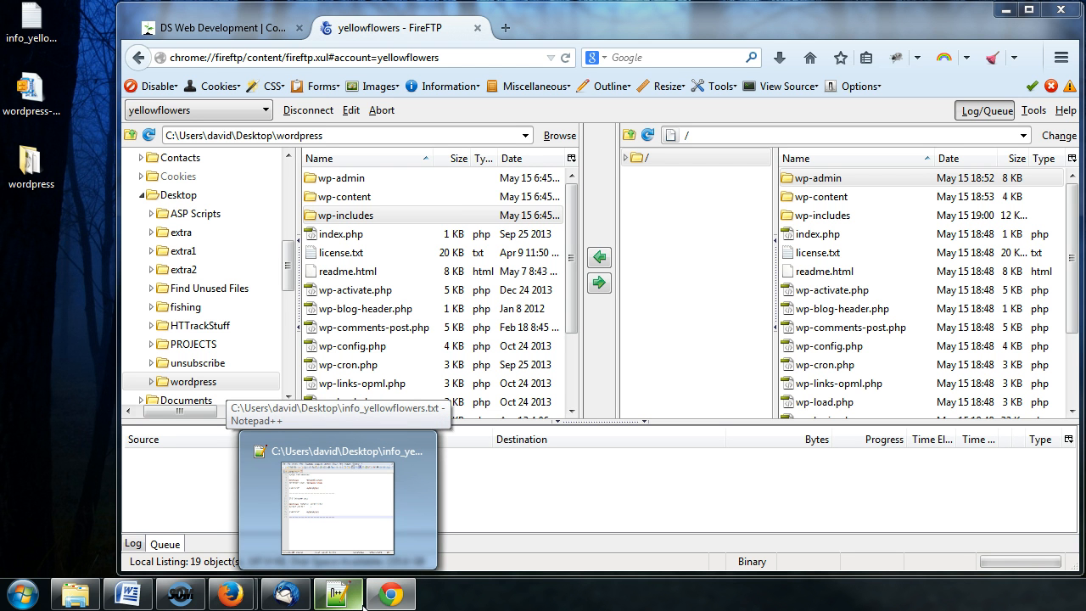
pyautogui.click(377, 346)
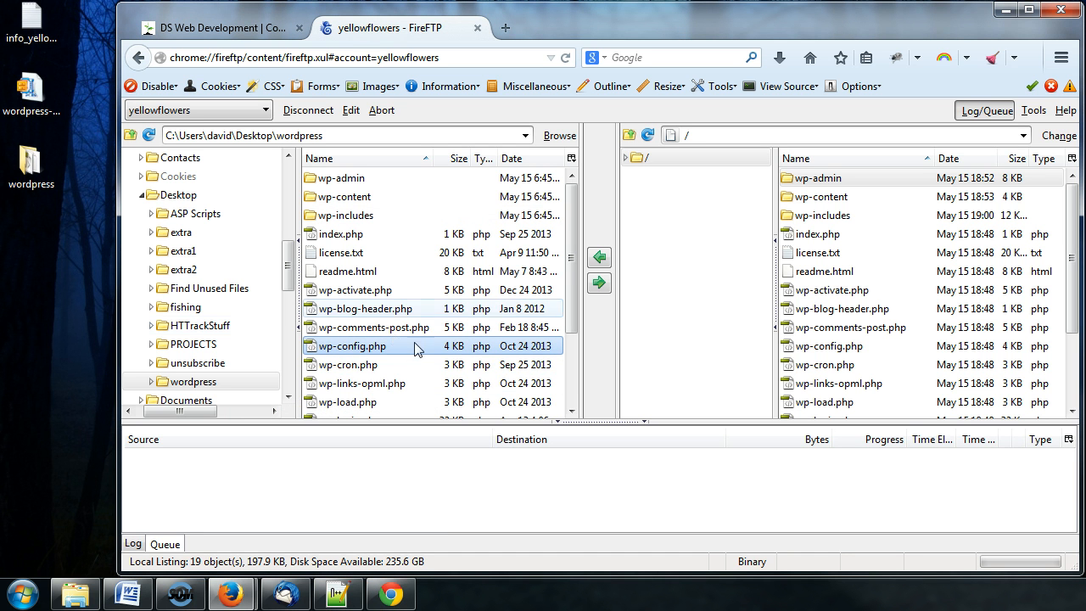